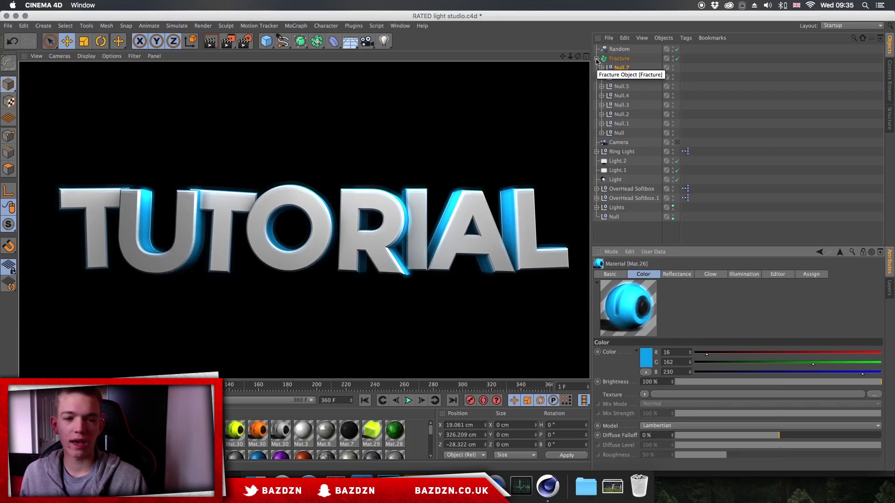
Delete the Random effector and the Fracture object holding the old letters from the scene.
click(596, 58)
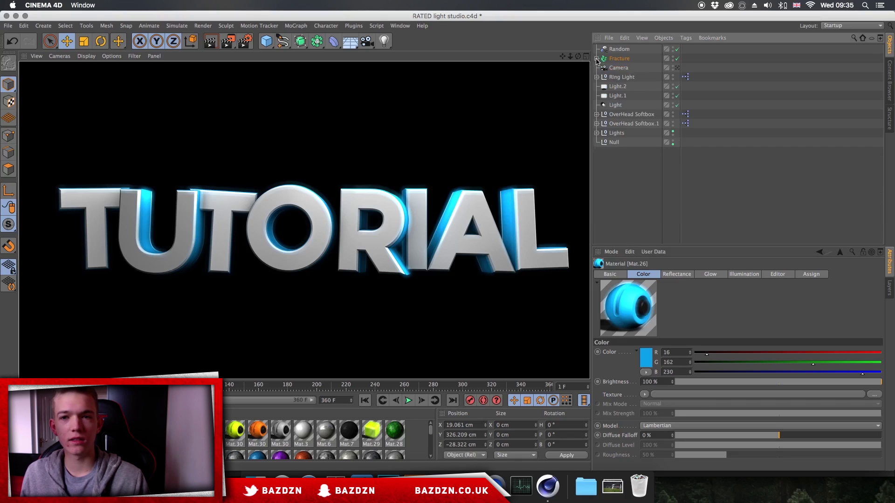
click(624, 50)
key(Delete)
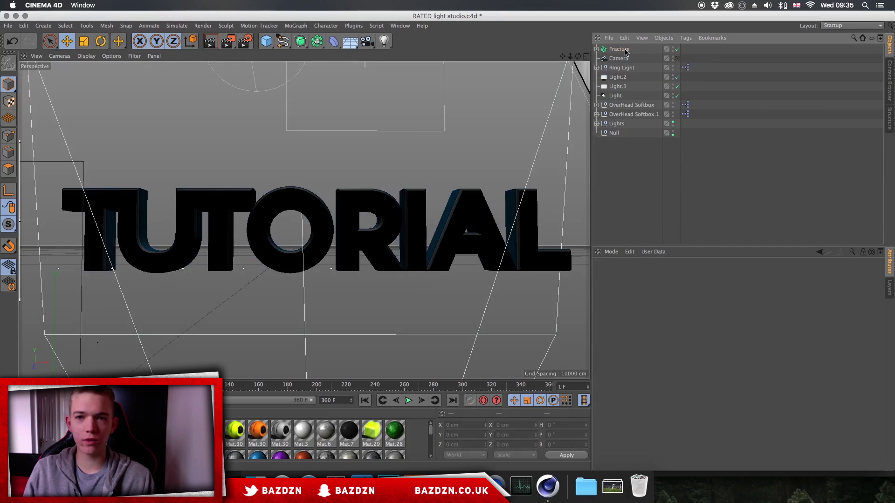
click(624, 49)
key(Delete)
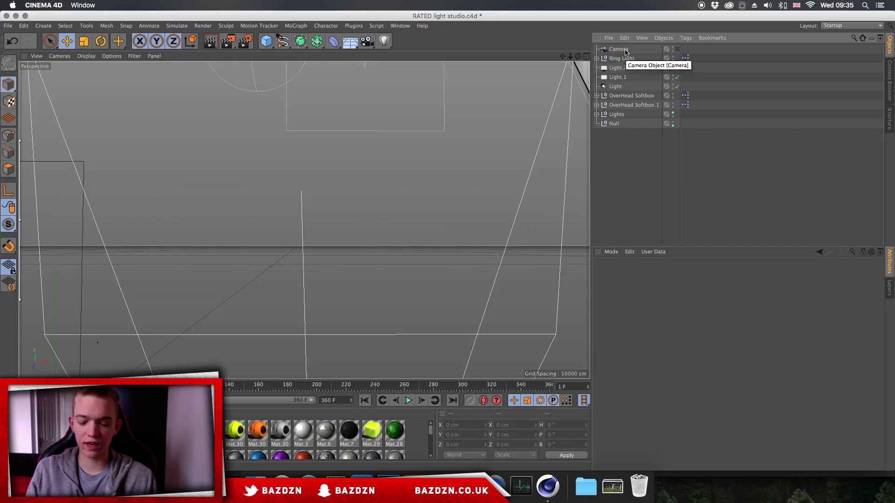
mouse_move(569, 55)
mouse_down()
mouse_move(517, 56)
mouse_move(606, 56)
mouse_move(531, 56)
mouse_move(588, 56)
mouse_move(575, 56)
mouse_up()
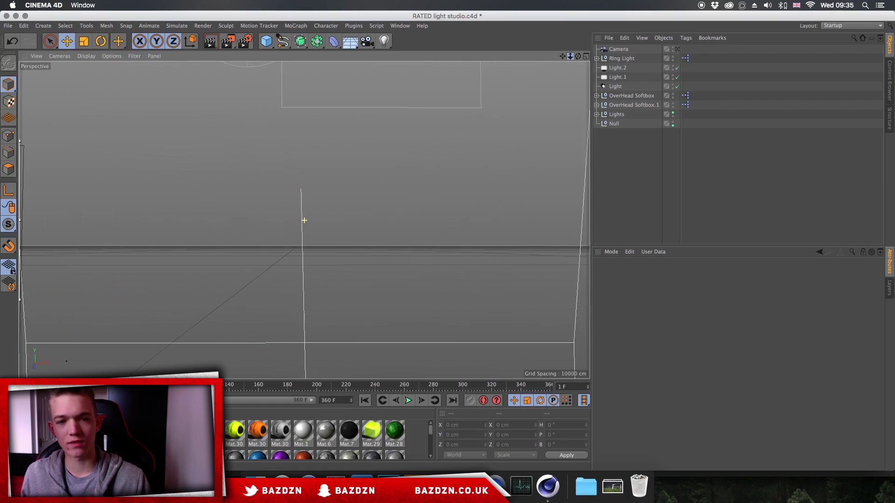
mouse_move(574, 55)
mouse_down()
mouse_move(582, 56)
mouse_move(557, 56)
mouse_move(570, 56)
mouse_up()
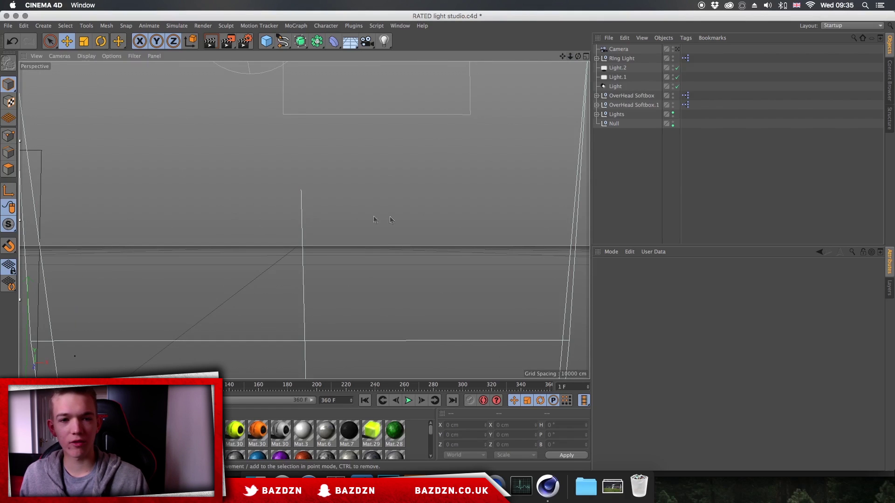
click(616, 49)
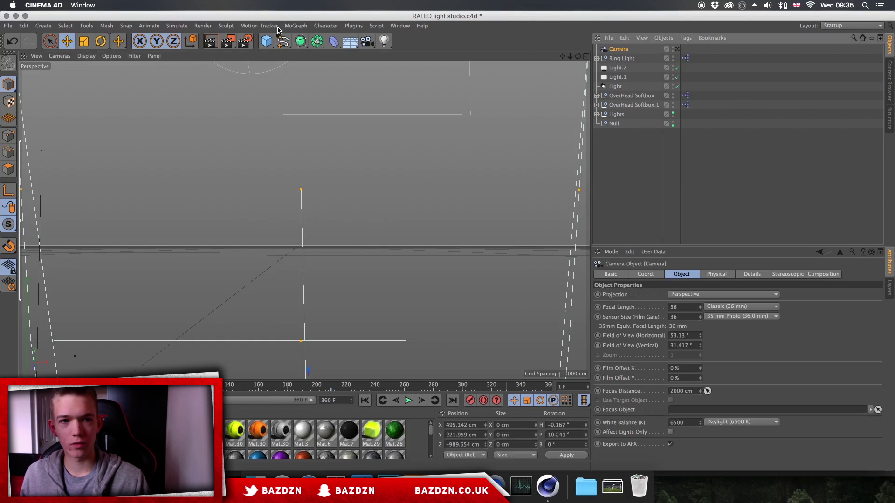
click(295, 25)
click(311, 146)
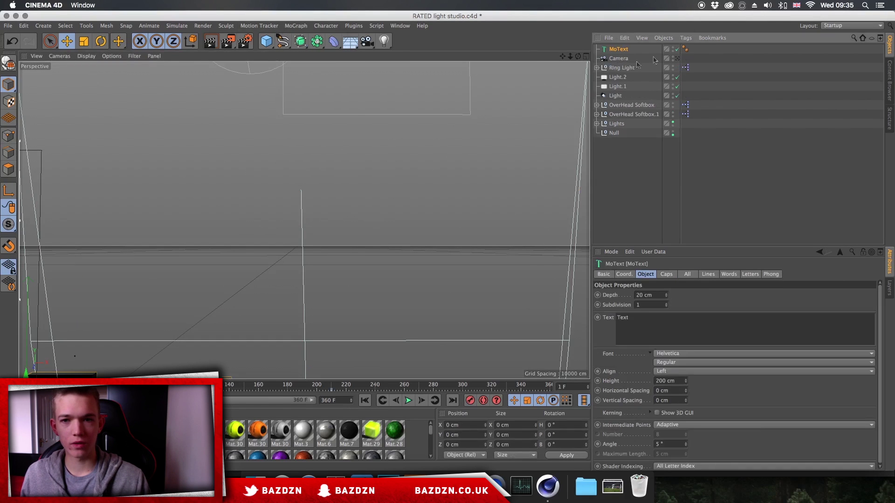
key(super+c)
key(super+v)
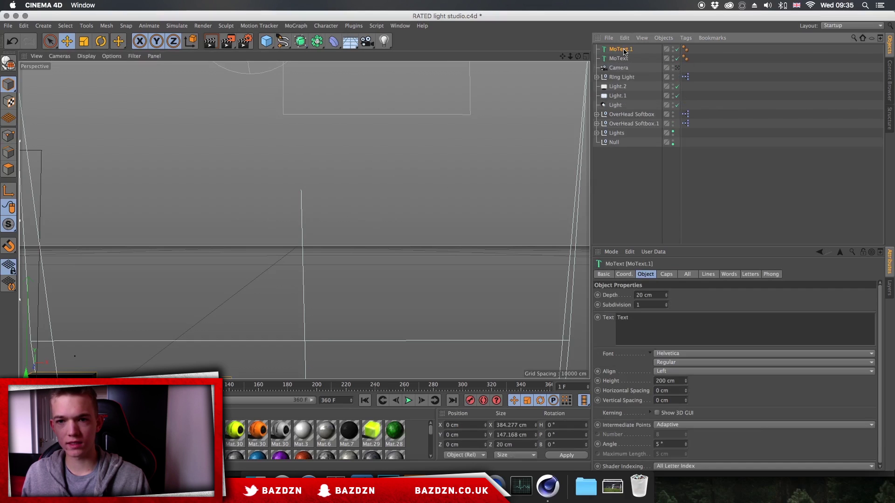
shift+click(623, 49)
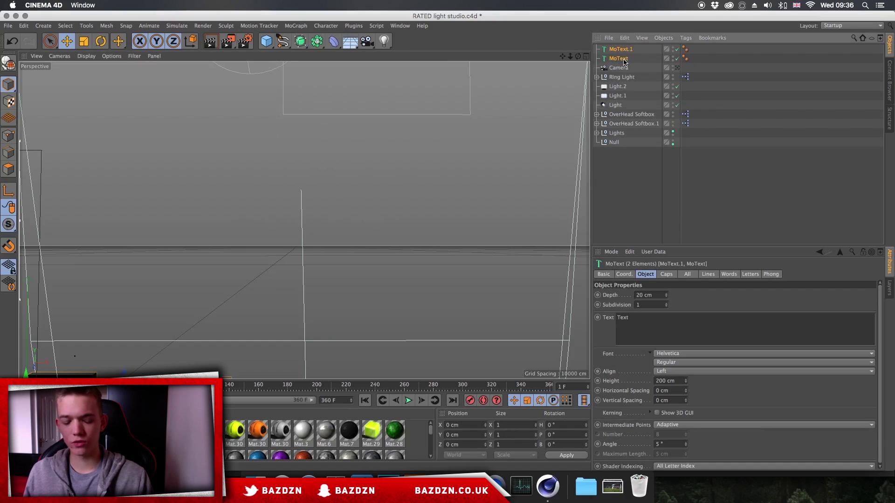
key(Delete)
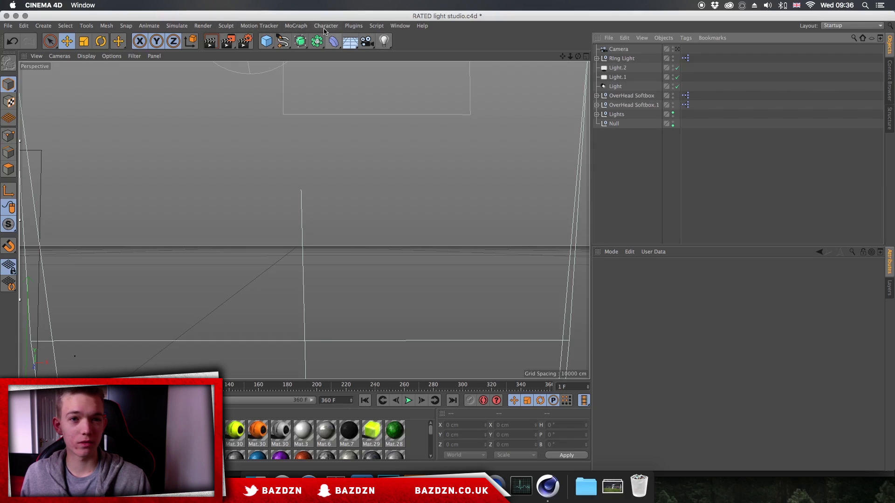
Add a MoText object and move it to about X 278.5, Y 386.7, Z -20.5 cm.
click(296, 26)
click(310, 140)
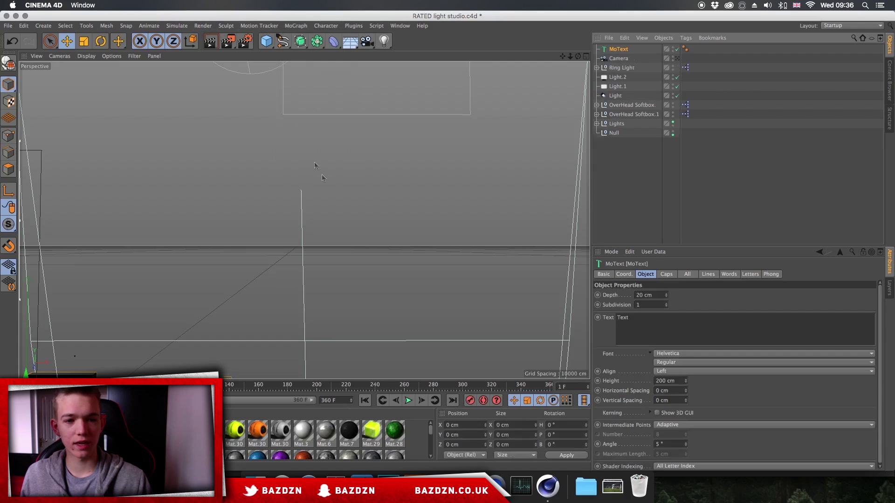
drag(570, 57, 522, 56)
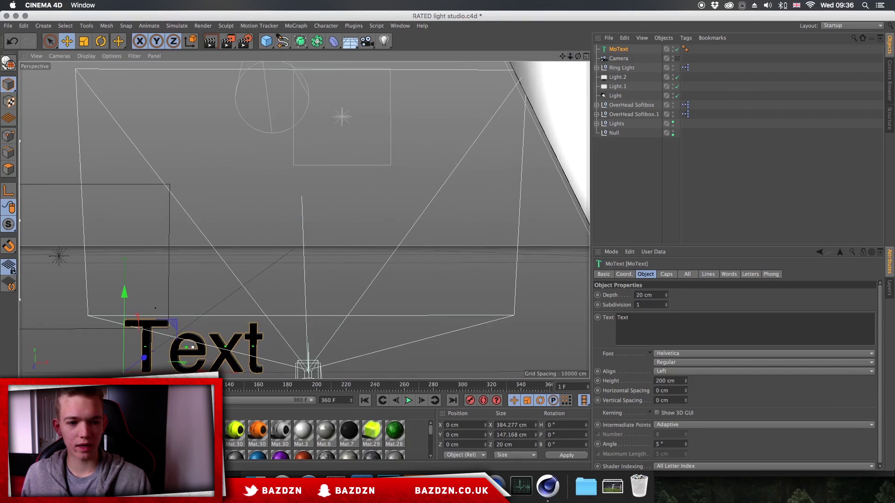
drag(245, 344, 346, 194)
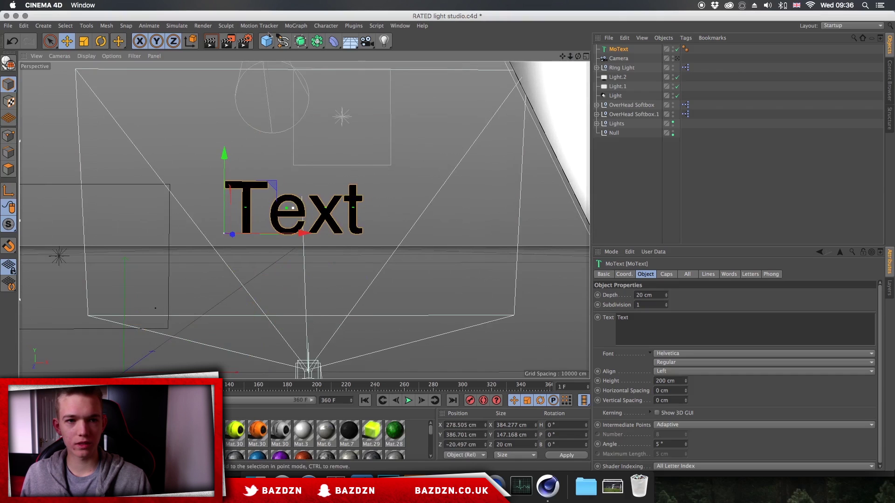
Set the MoText object's extrusion depth to 60 cm.
click(72, 41)
drag(570, 57, 588, 56)
scroll(303, 219, down, 6)
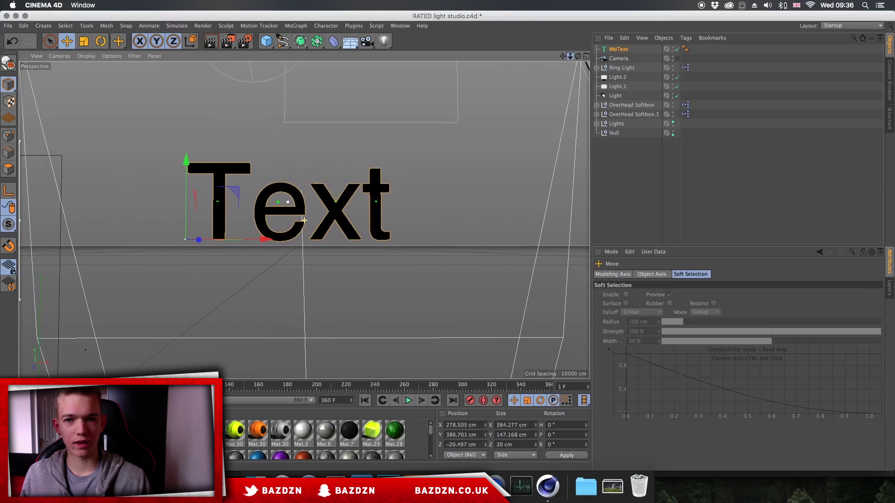
drag(563, 56, 563, 67)
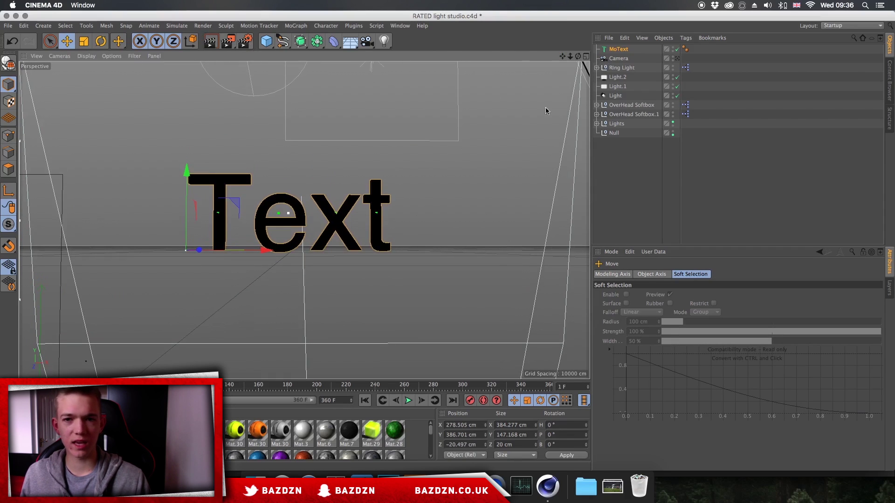
click(620, 50)
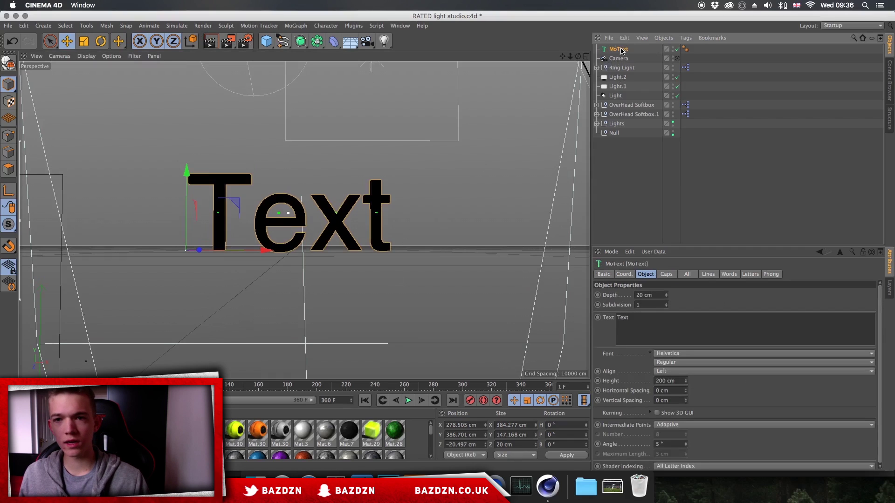
click(641, 295)
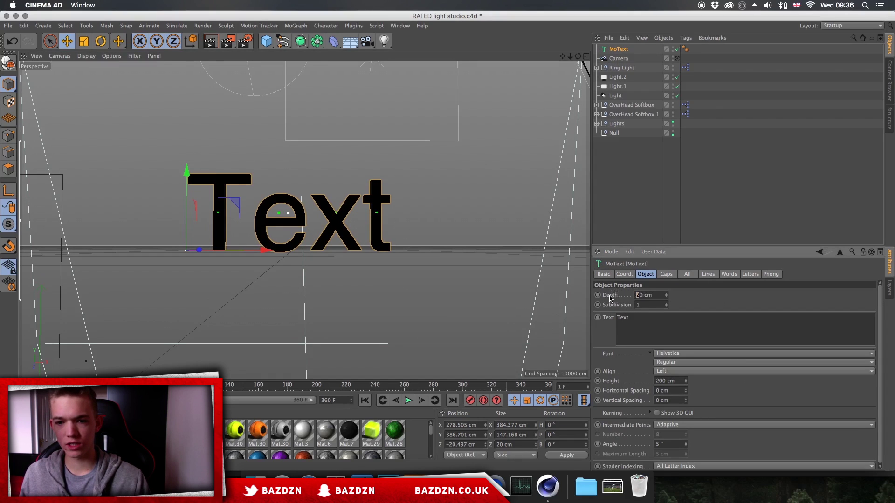
drag(667, 295, 667, 269)
drag(697, 297, 685, 297)
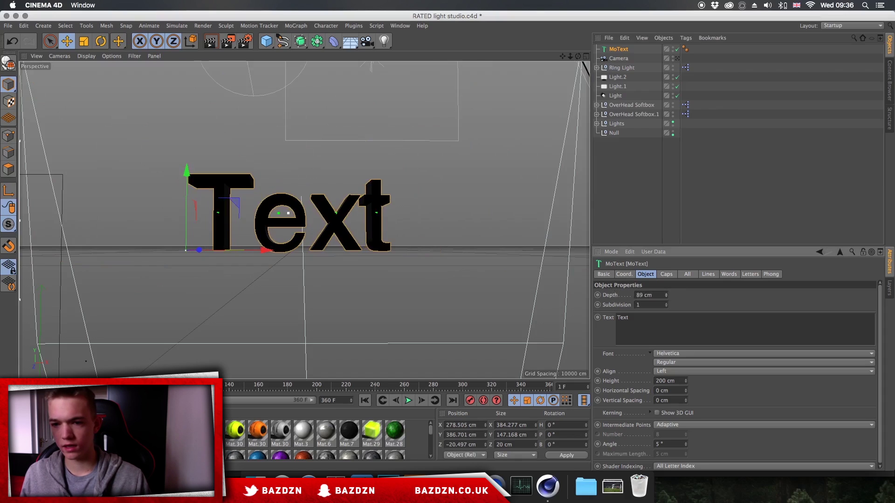
click(647, 296)
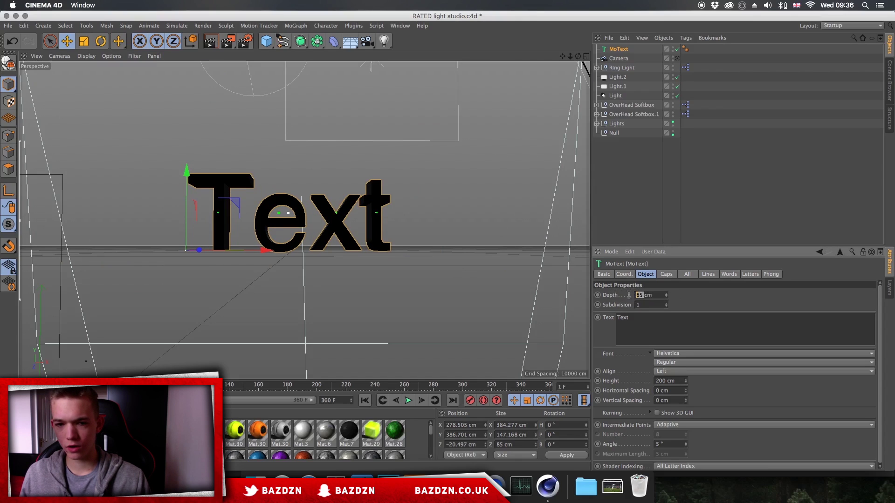
text(60)
key(Return)
Change the MoText wording to "Tutorial" and shift the object along X to about 135 cm.
click(660, 322)
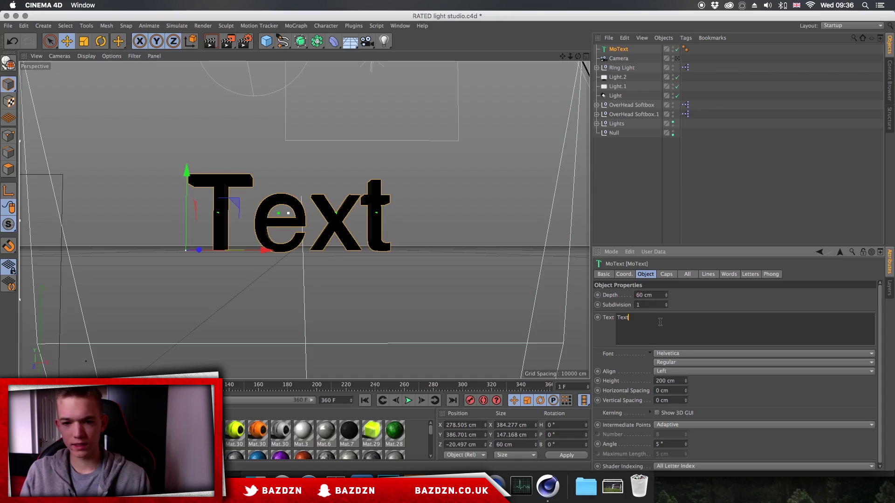
text(utorial)
key(Return)
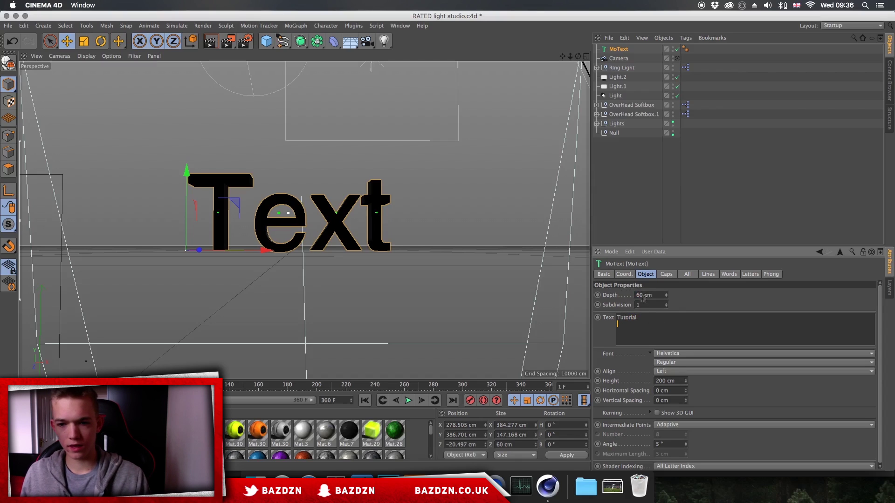
drag(250, 251, 161, 251)
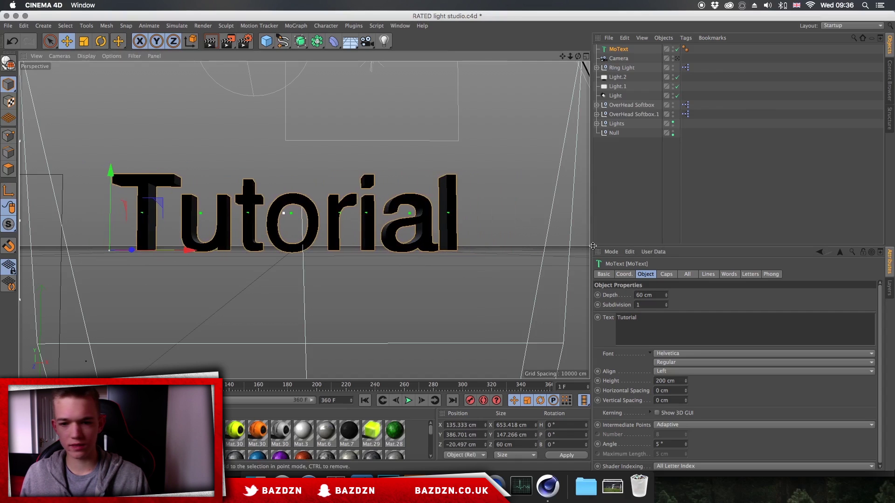
click(668, 333)
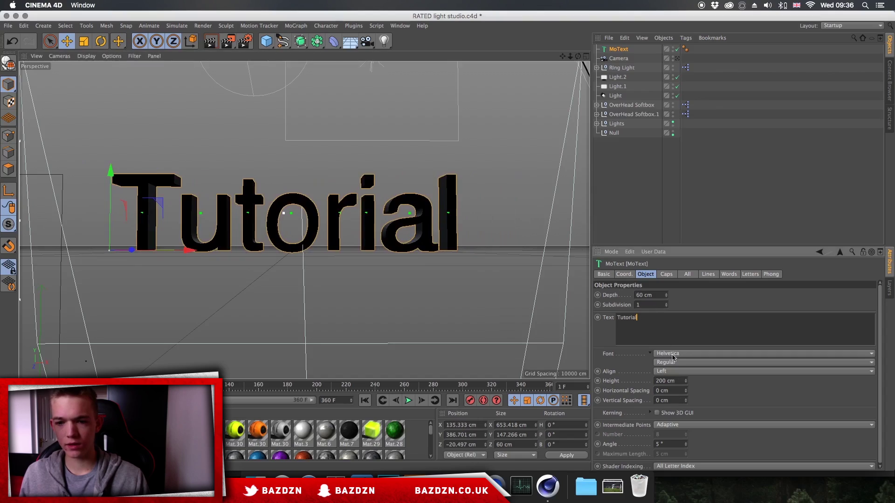
Set the MoText font to TYPOGRAPH PRO.
click(673, 355)
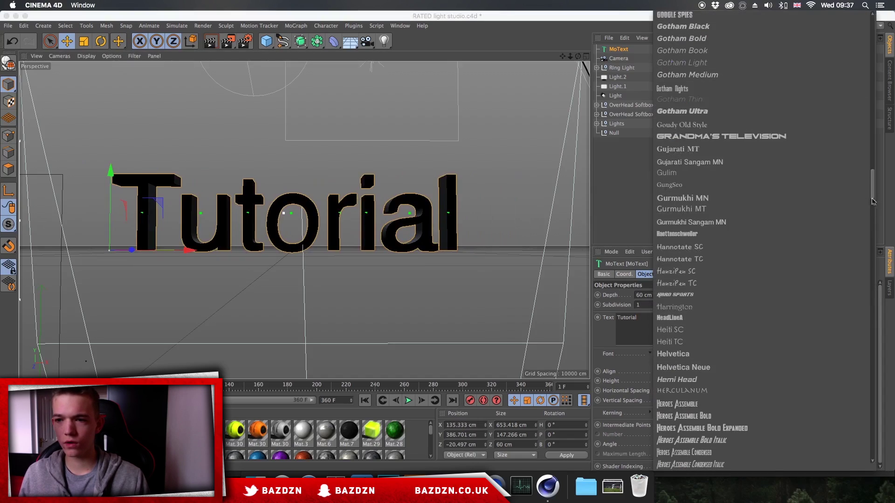
drag(872, 188, 872, 424)
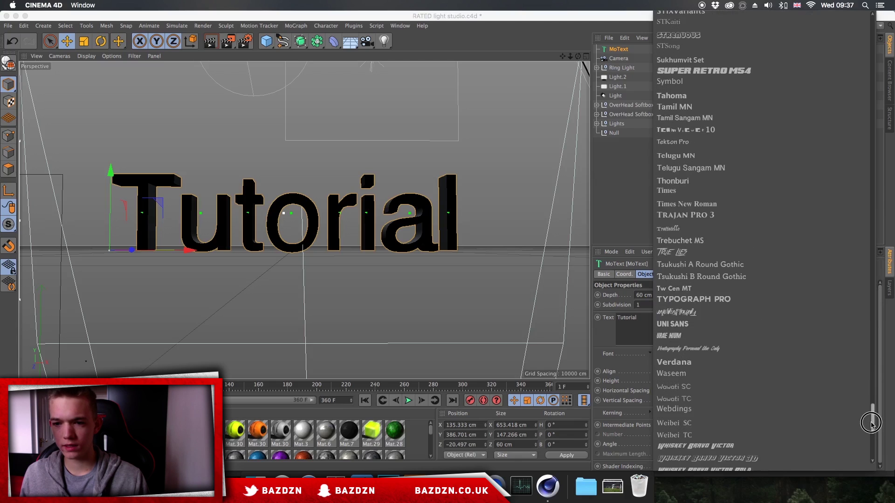
click(707, 303)
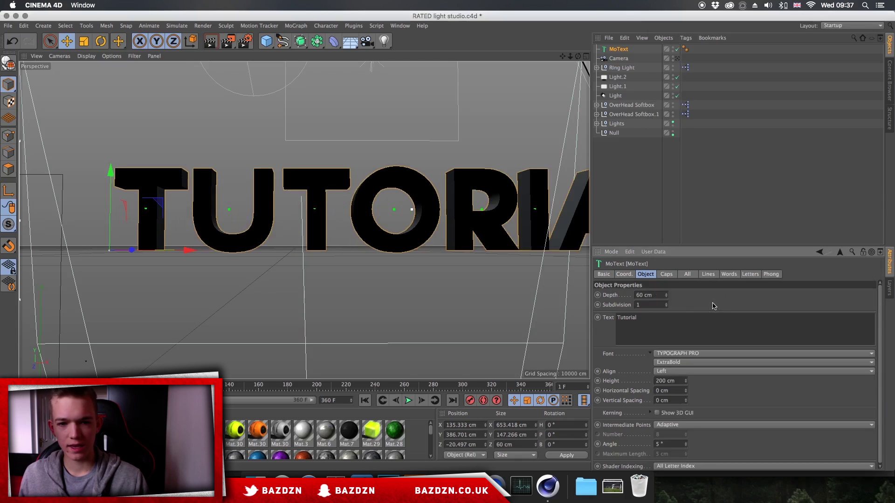
Scale the text down to about 725 cm wide and move it along X to about 142 cm.
drag(186, 250, 112, 253)
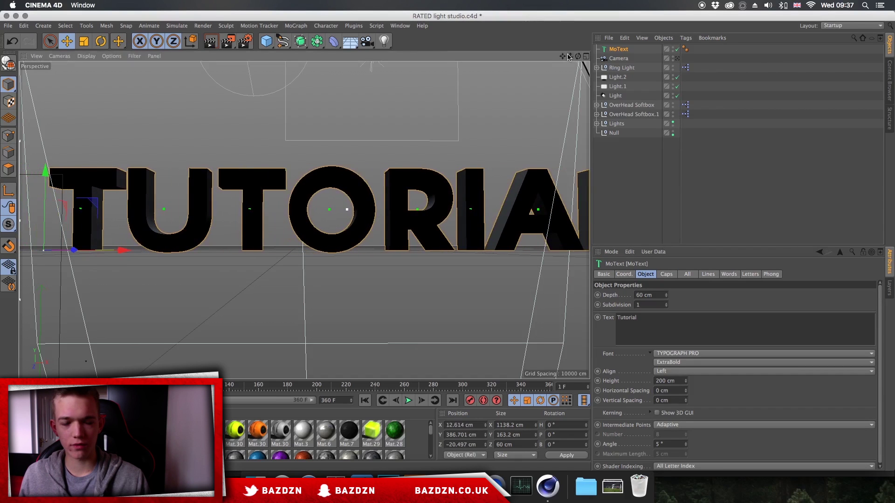
mouse_move(570, 57)
mouse_down()
mouse_move(523, 57)
mouse_move(572, 56)
mouse_up()
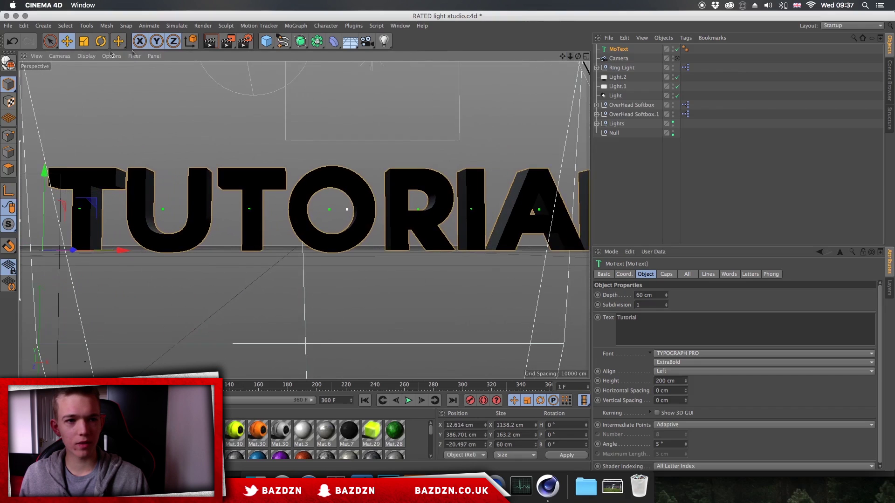
click(83, 42)
drag(292, 160, 142, 184)
click(67, 42)
drag(124, 251, 192, 251)
mouse_move(569, 56)
mouse_down()
mouse_move(579, 56)
mouse_move(562, 47)
mouse_up()
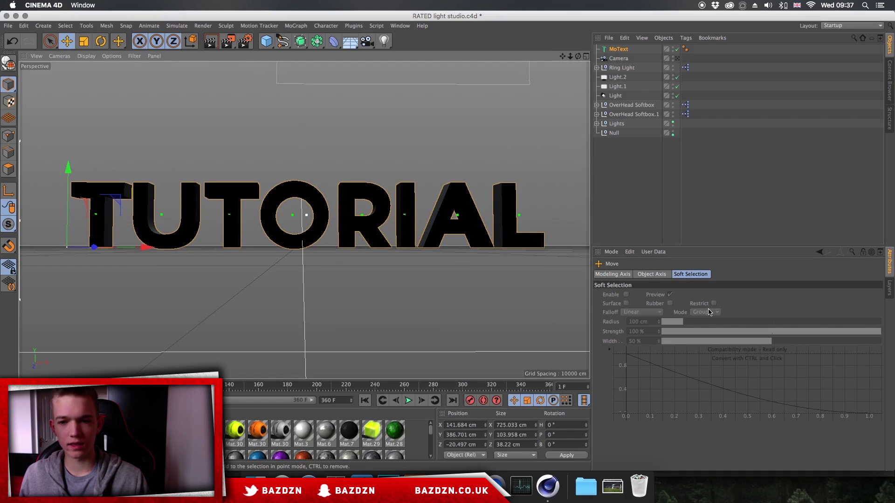
Set both the start and end caps of the MoText object to Fillet Cap.
click(619, 50)
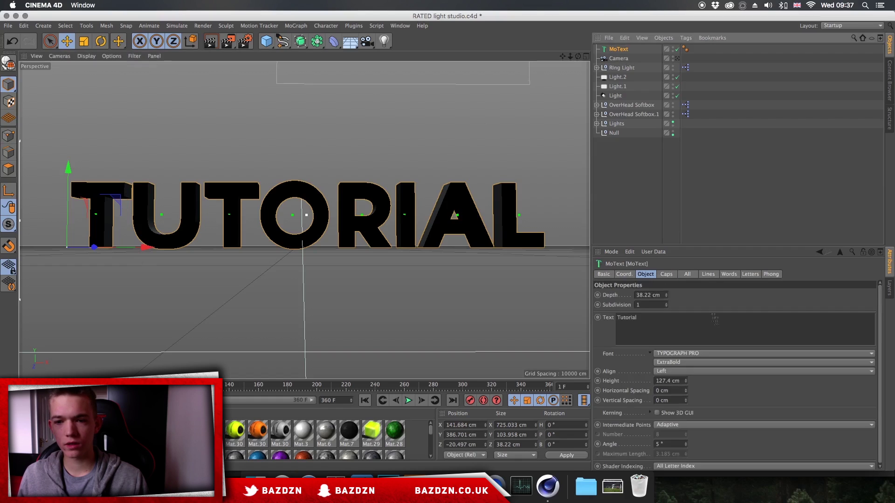
click(665, 275)
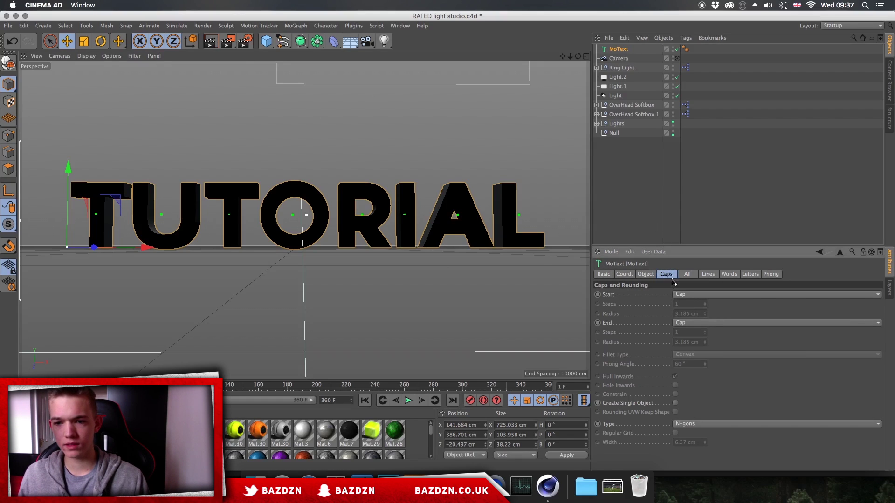
click(701, 294)
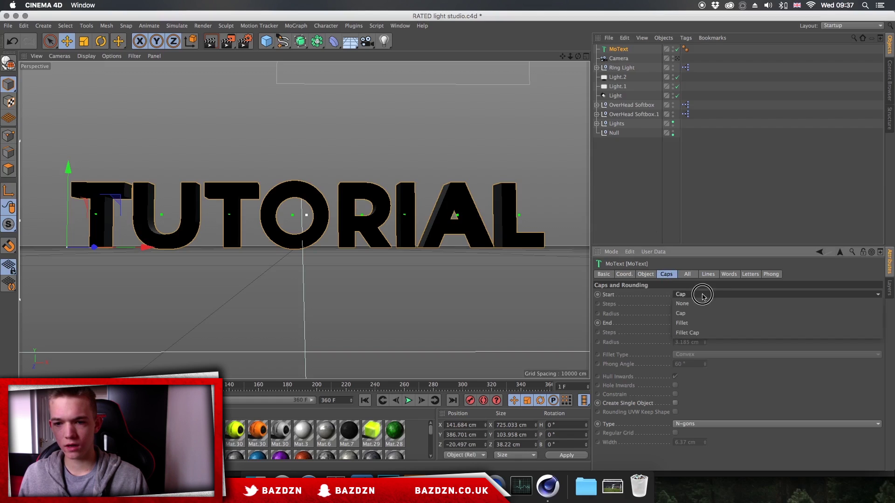
click(694, 333)
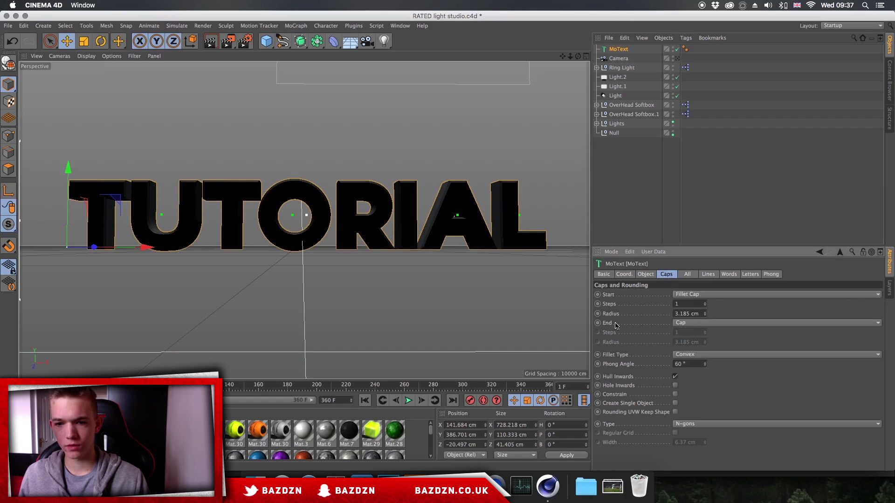
click(678, 323)
click(694, 363)
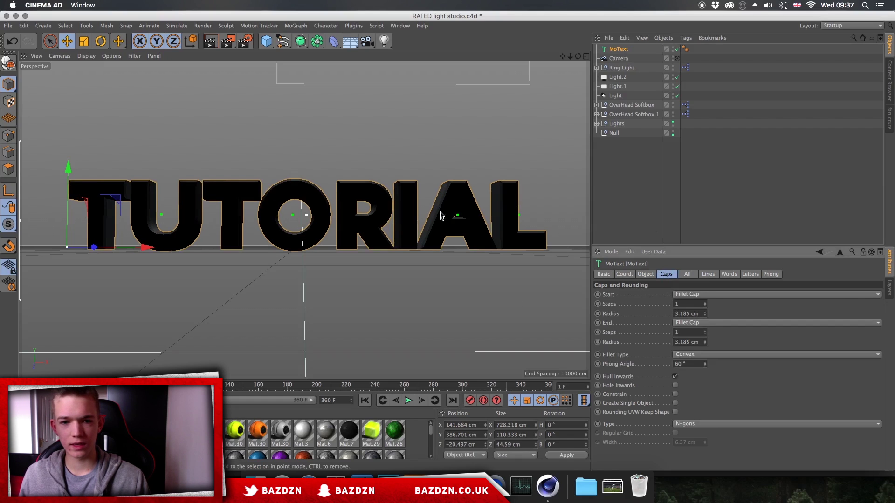
scroll(299, 215, up, 6)
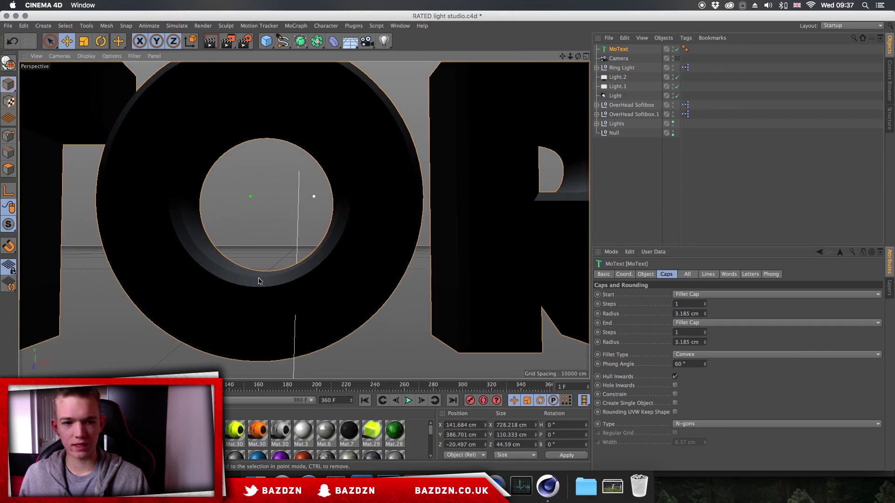
Try the Fillet and Cap types on the text's start cap and return it to Fillet Cap.
click(679, 294)
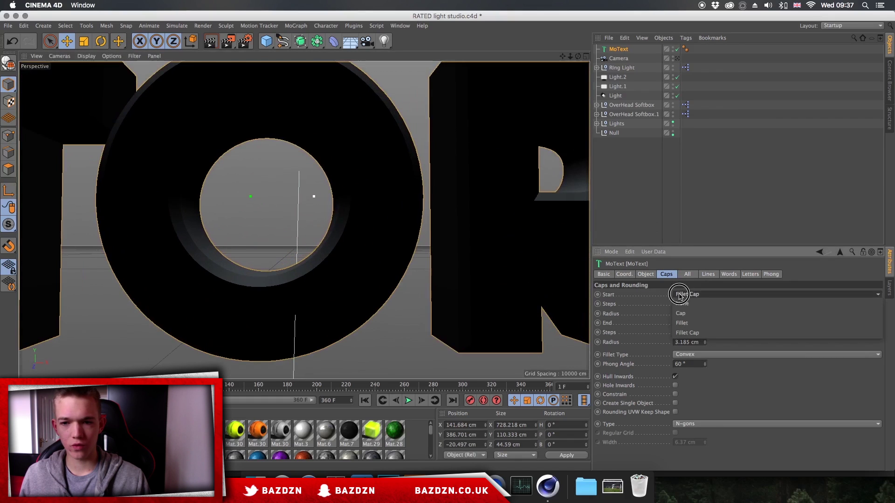
click(694, 324)
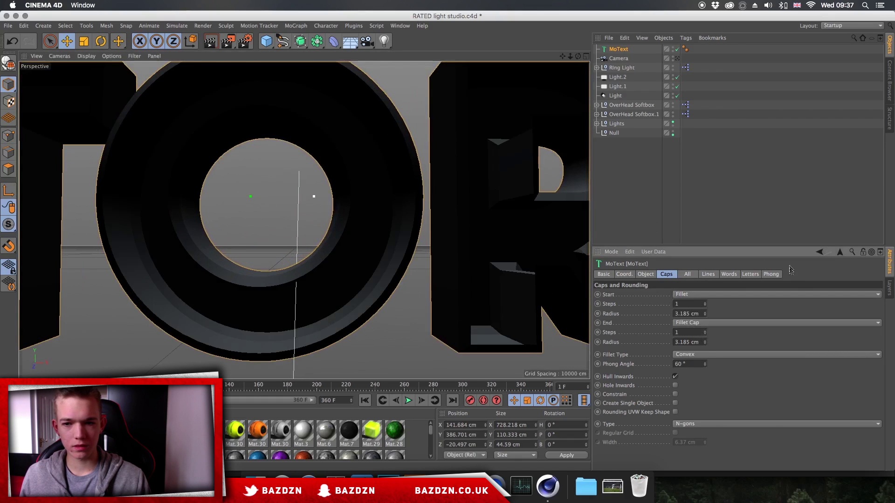
click(682, 294)
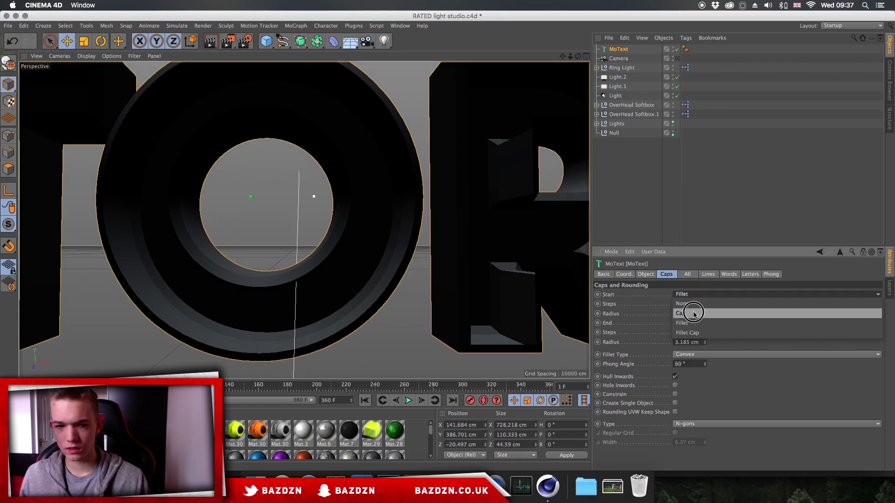
click(694, 313)
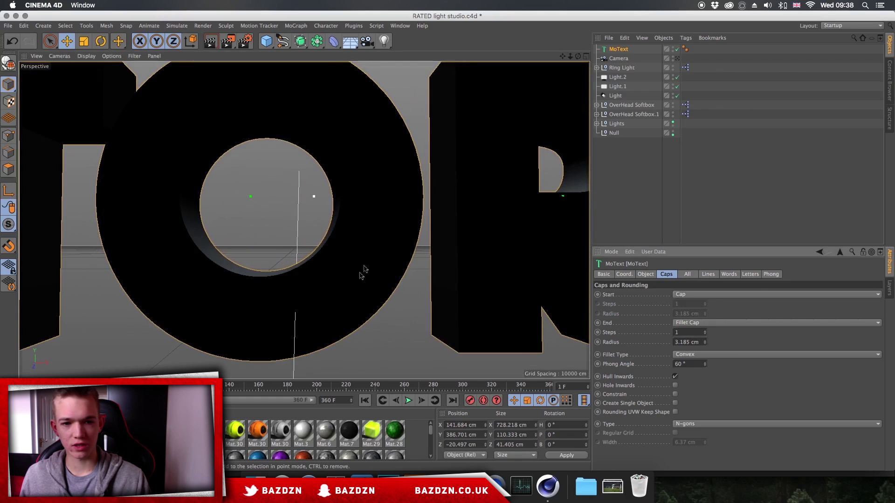
click(722, 294)
click(694, 332)
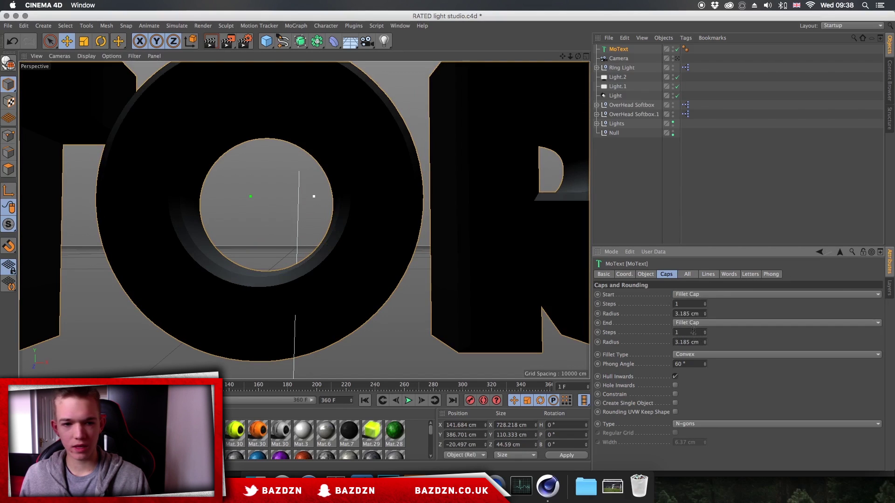
Set the fillet radius of both the start and end caps to 3 cm.
drag(569, 56, 510, 57)
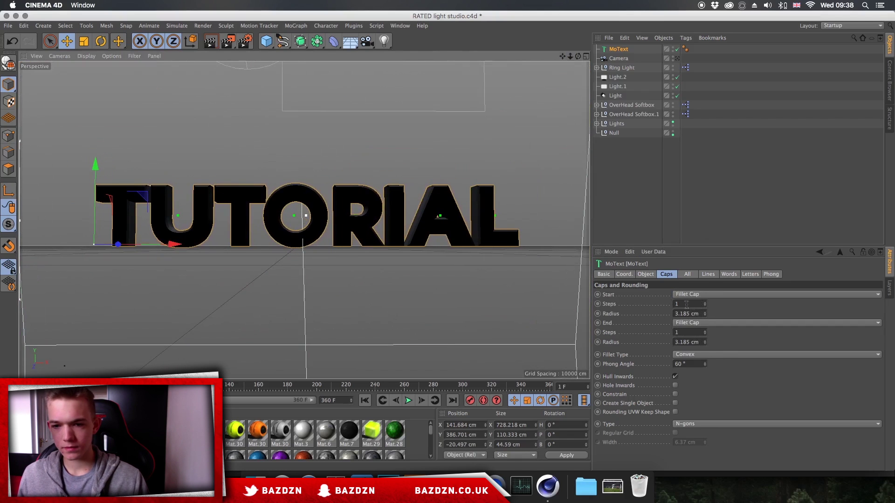
click(682, 332)
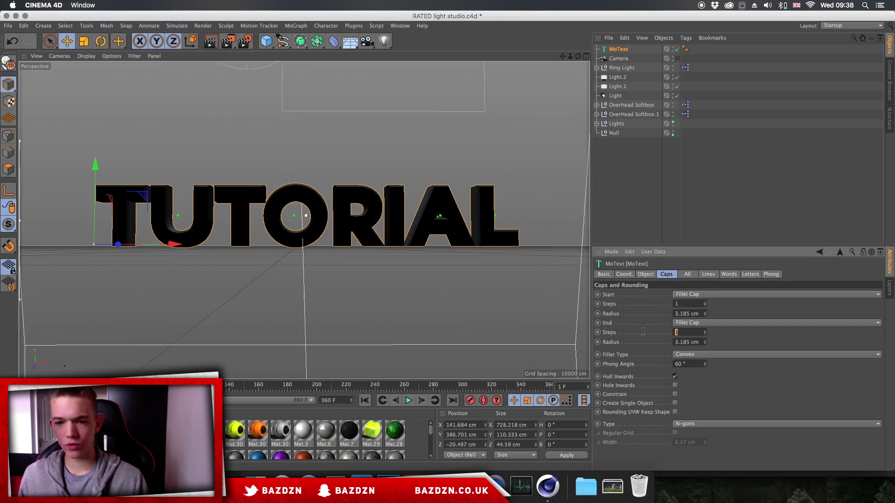
click(689, 305)
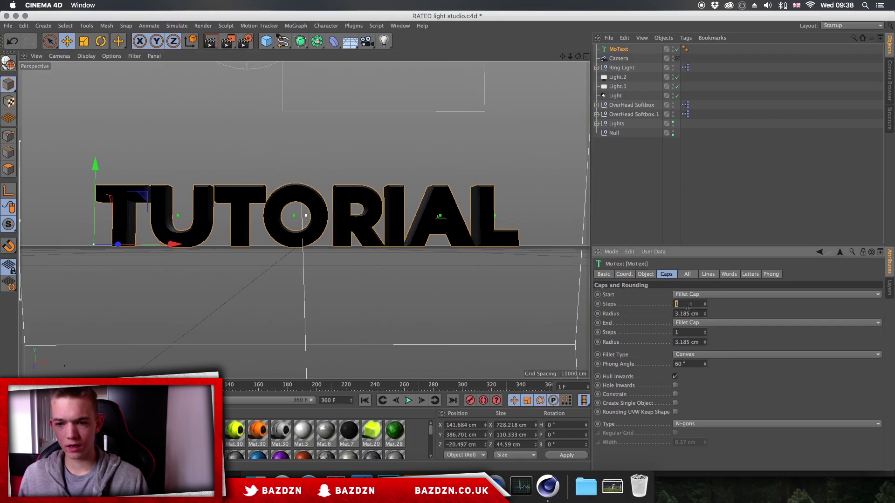
click(706, 345)
click(705, 340)
click(687, 342)
drag(689, 342, 636, 343)
text(3)
drag(690, 313, 667, 317)
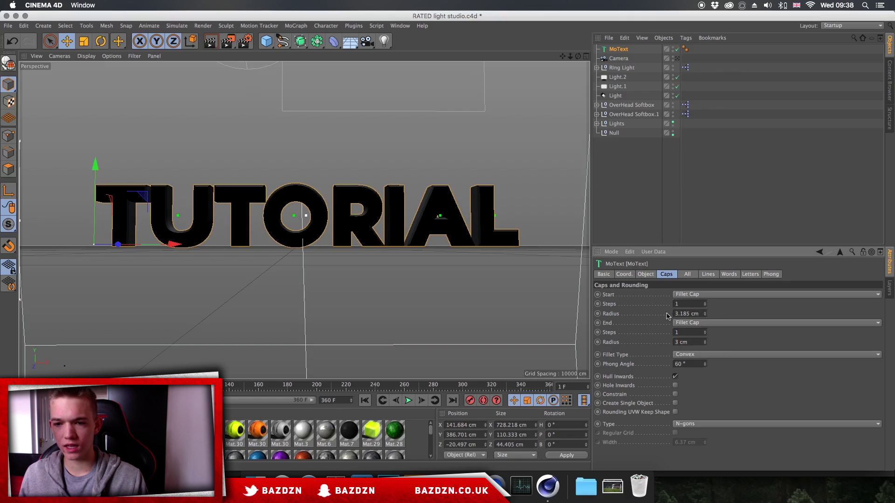
double_click(687, 314)
text(3)
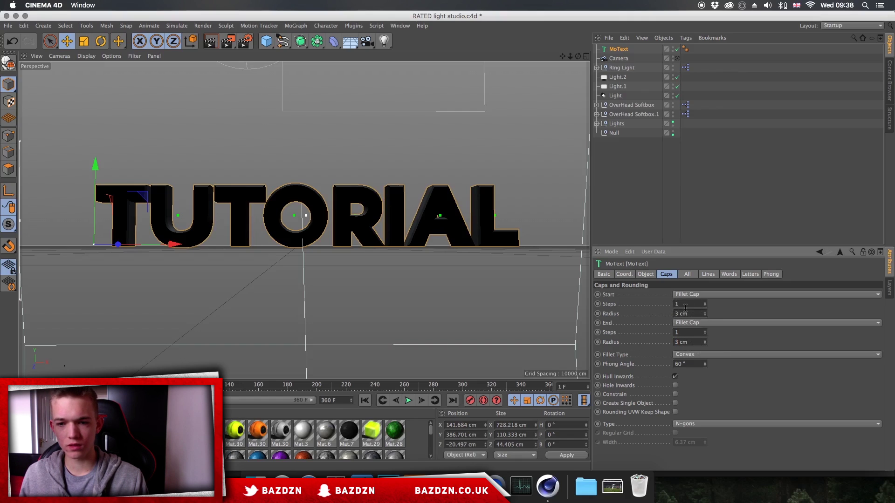
key(Return)
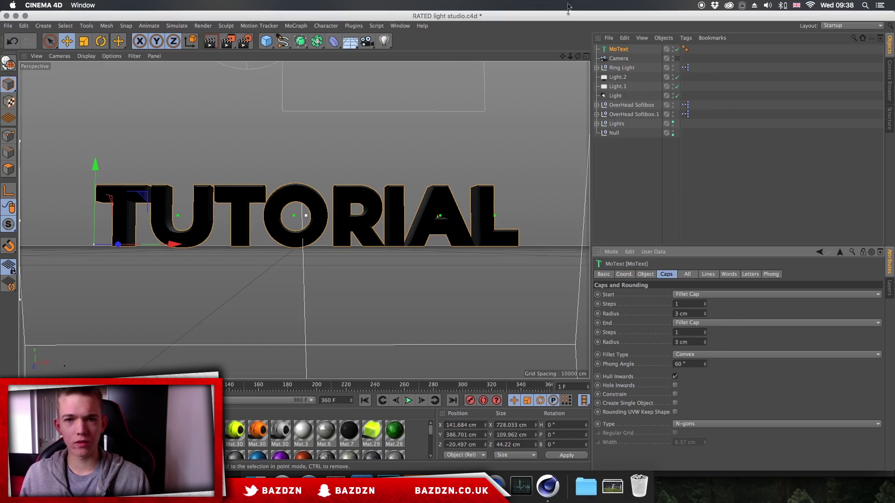
Render a test region over the lower half of the letter R, dismissing the asset error.
drag(570, 56, 598, 56)
scroll(304, 219, up, 1)
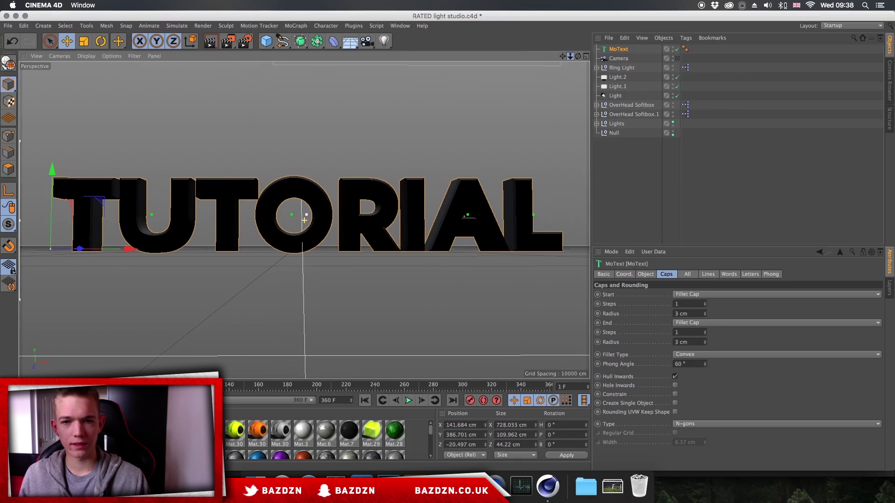
click(210, 41)
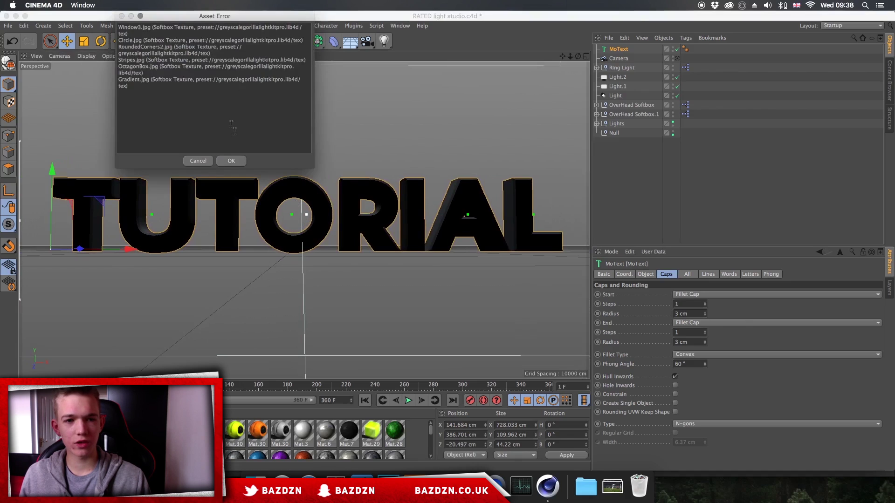
click(199, 160)
drag(233, 39, 252, 53)
drag(402, 266, 325, 209)
click(346, 282)
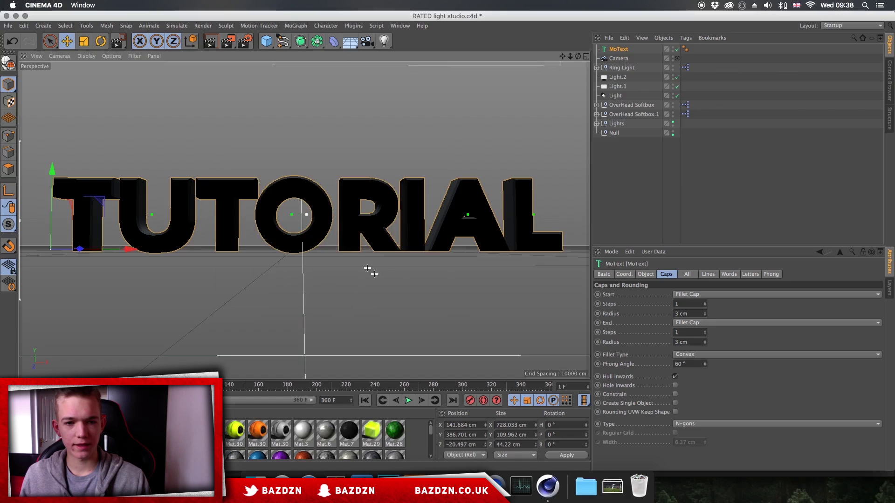
drag(402, 268, 326, 211)
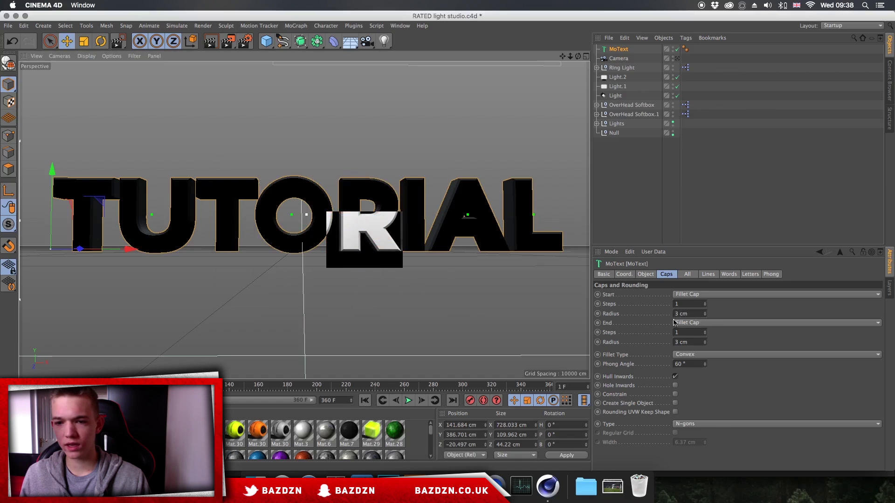
Duplicate the MoText object by copying and pasting it in the scene.
click(616, 49)
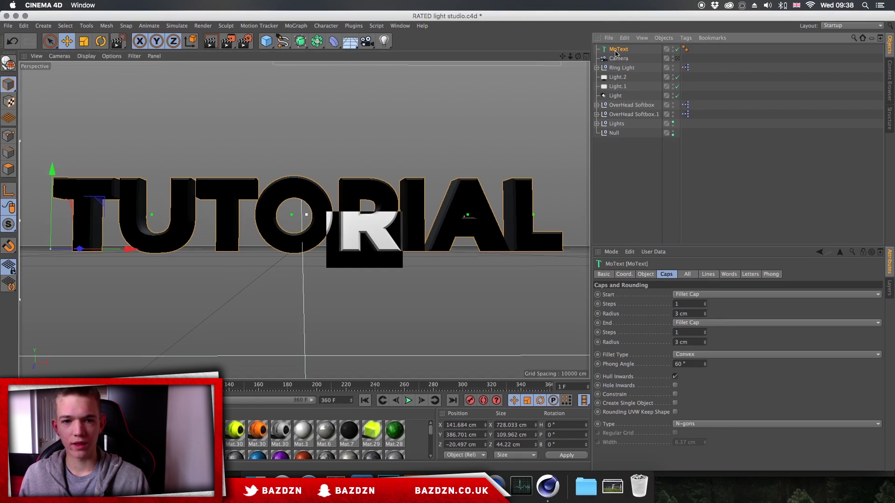
click(632, 148)
click(619, 49)
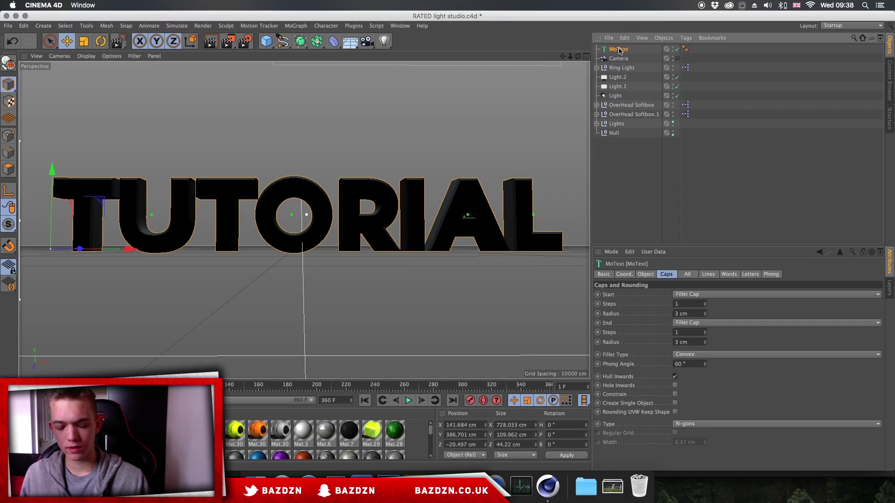
key(super+v)
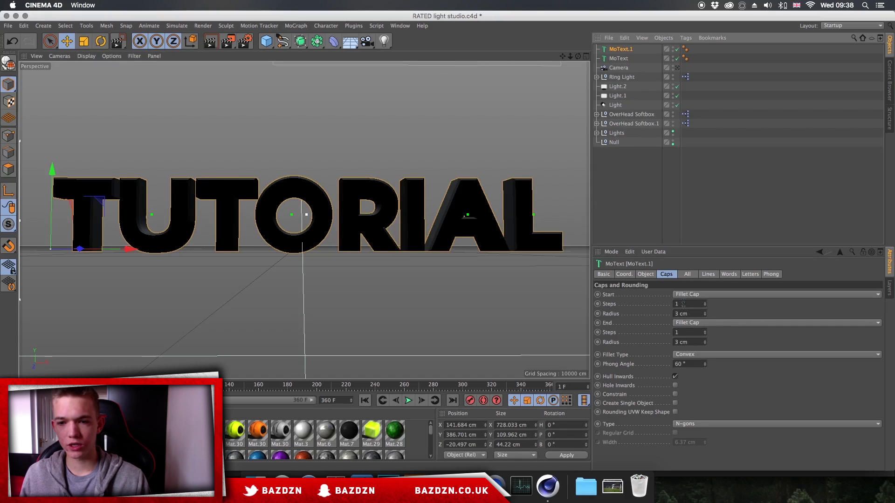
Set the duplicate text's start cap radius to 5 cm and its end cap radius to 3 cm.
drag(678, 315, 663, 313)
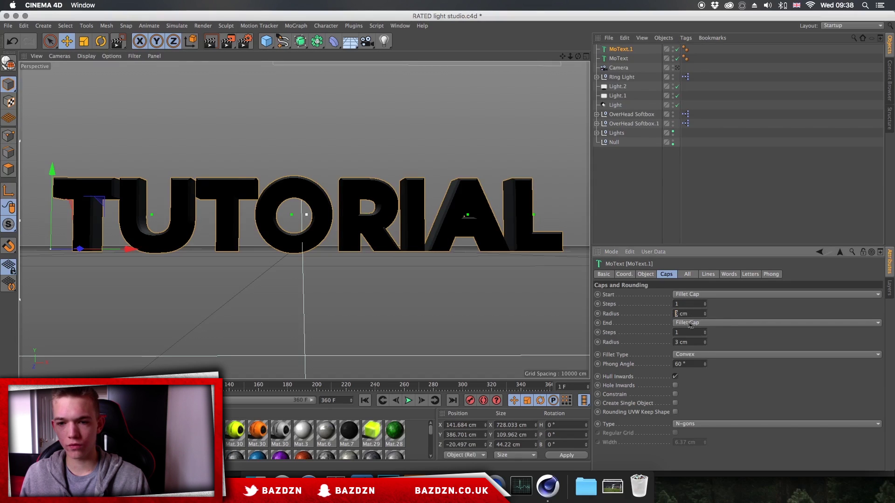
text(5)
text(3)
key(Return)
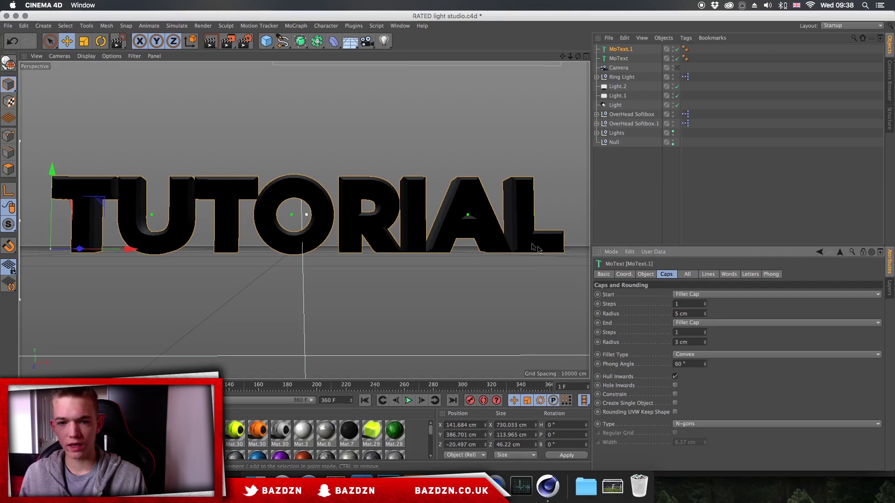
Set the original MoText object's depth to 60 cm.
click(648, 275)
double_click(652, 294)
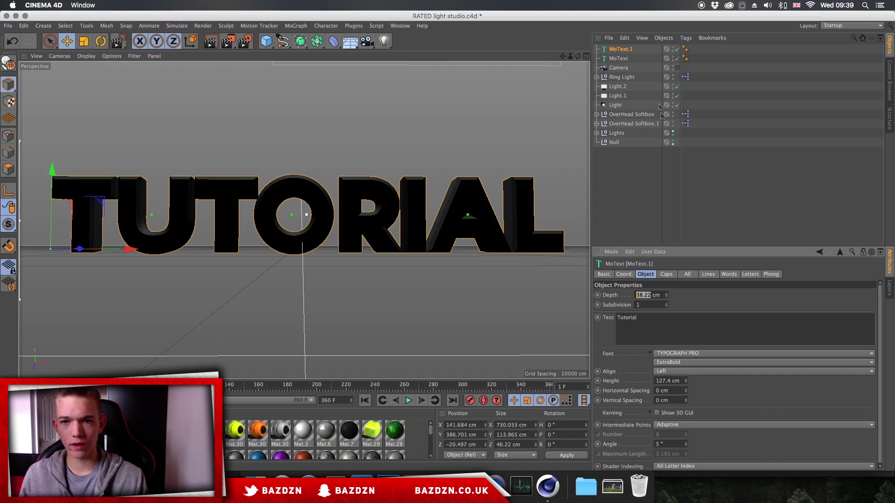
click(618, 58)
double_click(651, 295)
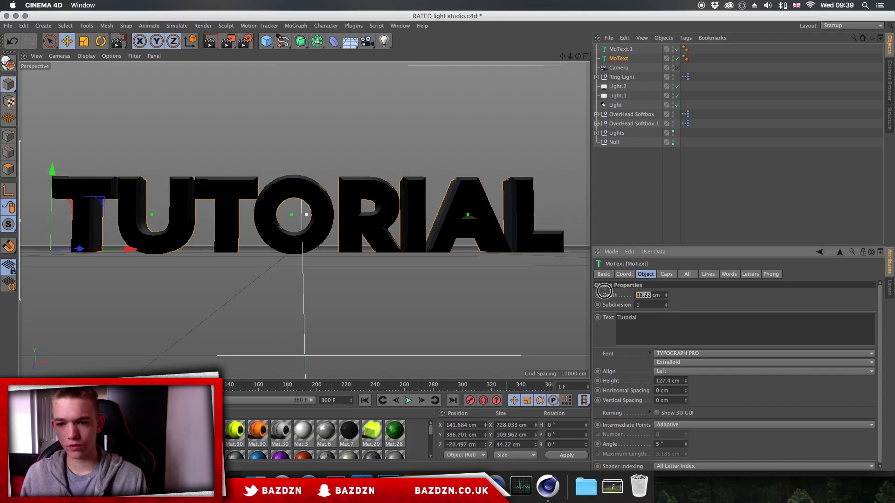
text(60)
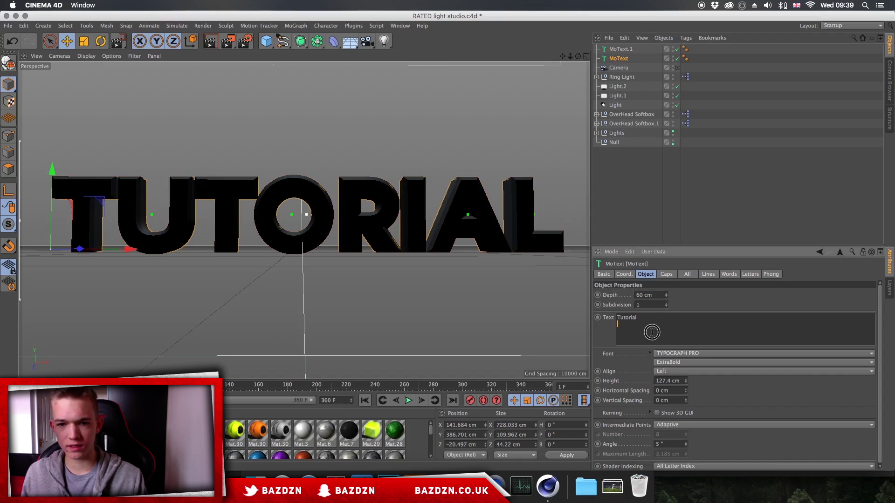
key(Return)
Set the duplicate MoText.1 object's depth to 50 cm.
click(621, 49)
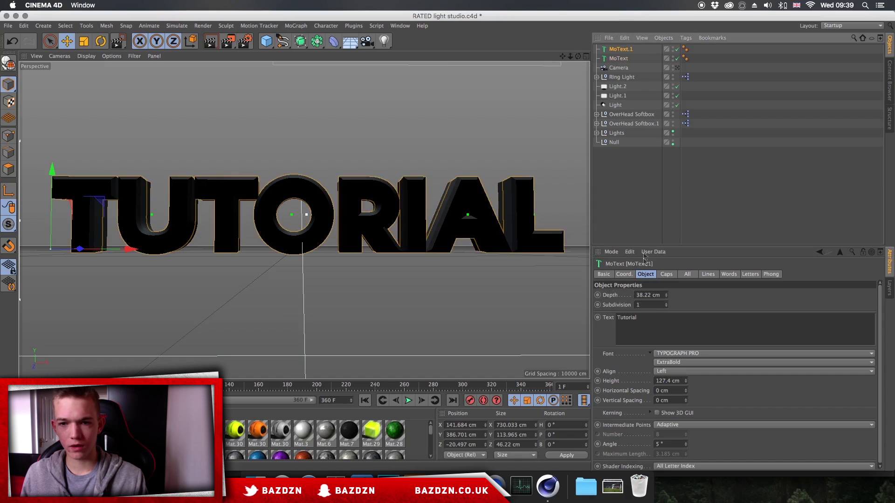
double_click(648, 295)
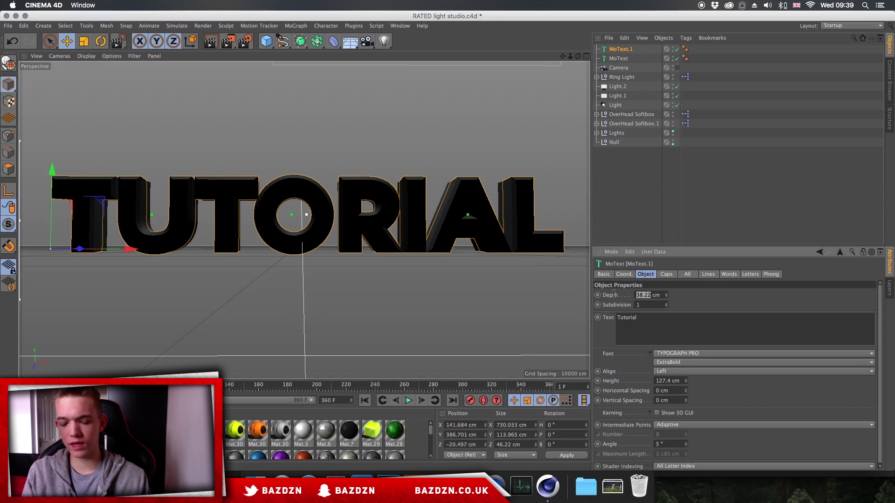
text(50)
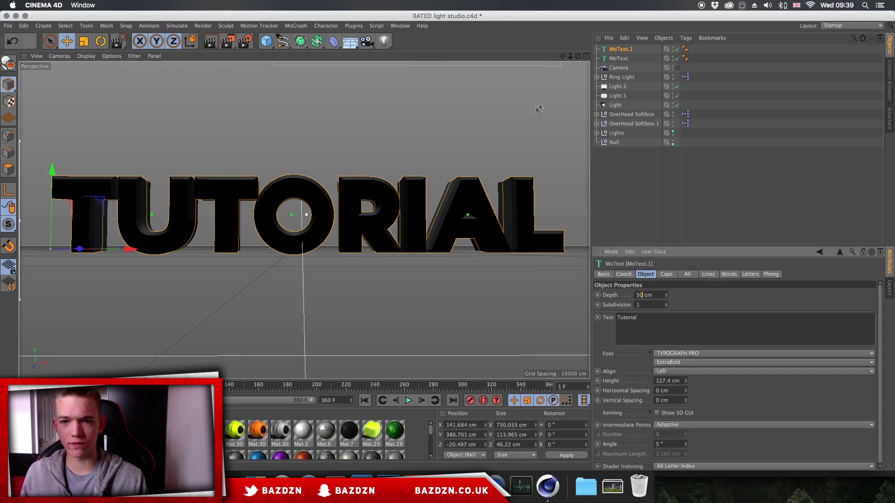
key(Return)
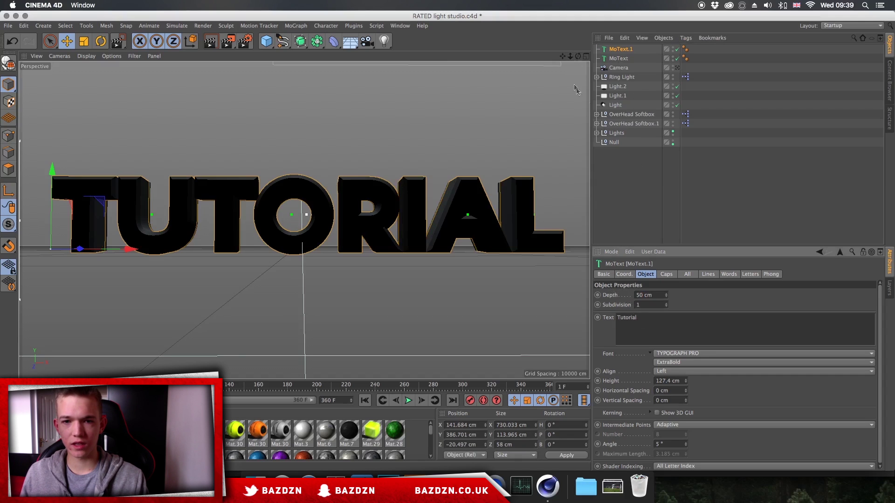
Shift the duplicate text along Z to about -15 cm, viewing the lettering from its side.
drag(578, 56, 410, 70)
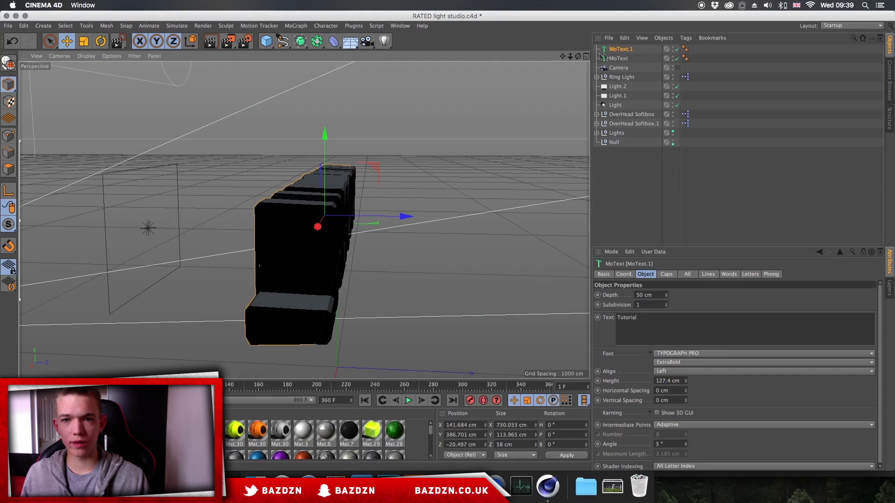
drag(578, 56, 593, 56)
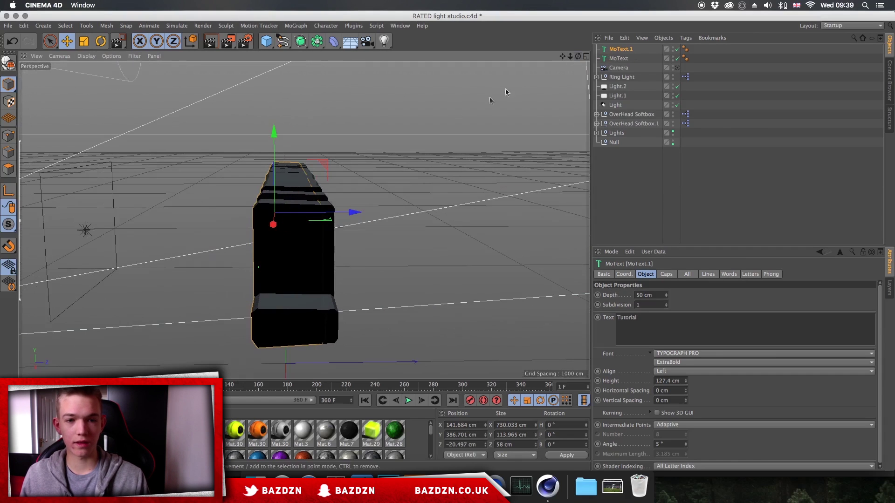
drag(352, 213, 343, 213)
drag(578, 56, 532, 60)
drag(380, 207, 379, 209)
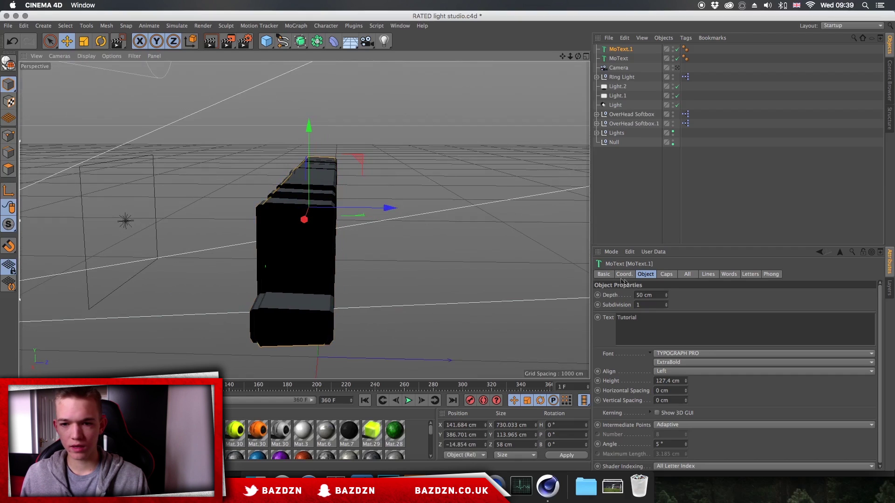
Set the duplicate text's depth to 45 cm and reposition it at about Y 387.6 cm and Z -11 cm.
double_click(641, 295)
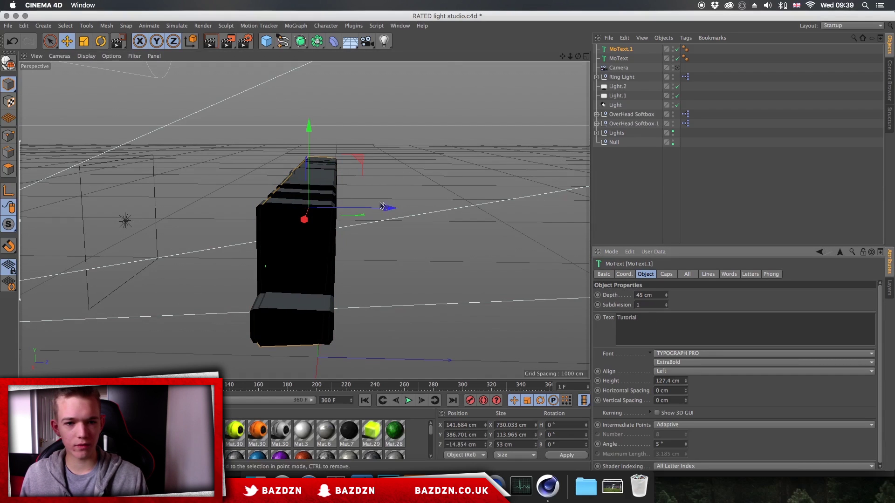
drag(362, 214, 371, 215)
key(super+z)
drag(309, 186, 353, 208)
mouse_move(579, 56)
mouse_down()
mouse_move(699, 61)
mouse_move(578, 58)
mouse_move(526, 94)
mouse_move(578, 56)
mouse_move(513, 57)
mouse_move(799, 48)
mouse_move(765, 38)
mouse_move(545, 56)
mouse_move(592, 65)
mouse_move(570, 63)
mouse_up()
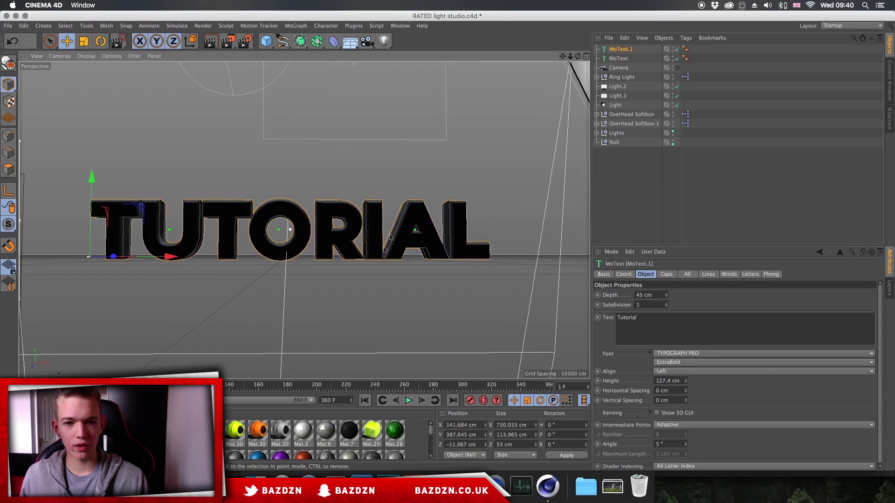
Convert both MoText objects, MoText and MoText.1, into editable object hierarchies.
mouse_move(577, 56)
mouse_down()
mouse_move(587, 63)
mouse_move(568, 65)
mouse_up()
shift+click(618, 59)
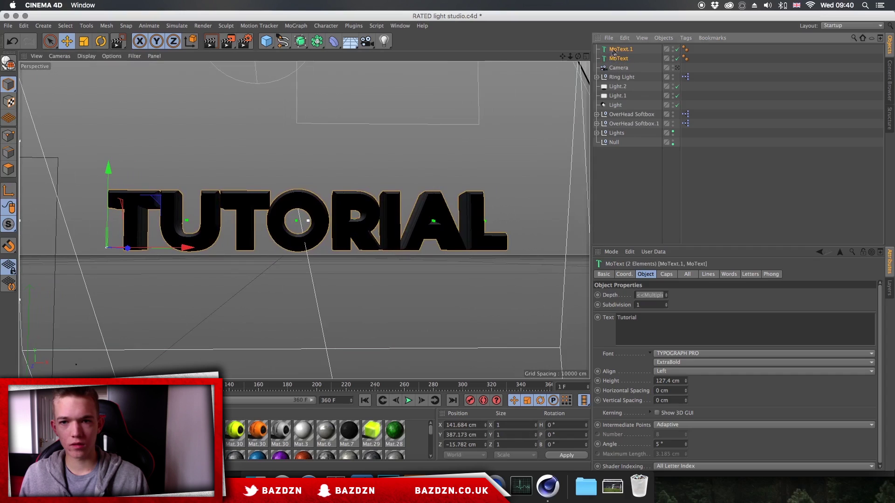
click(620, 60)
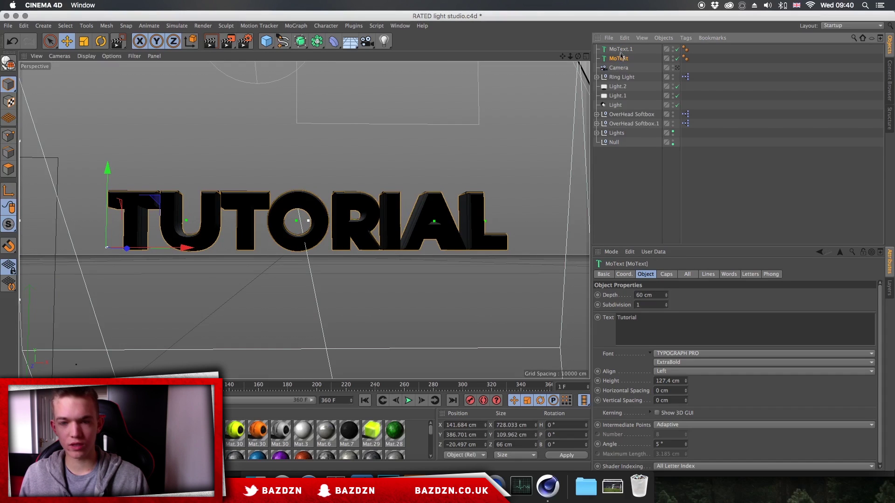
shift+click(619, 49)
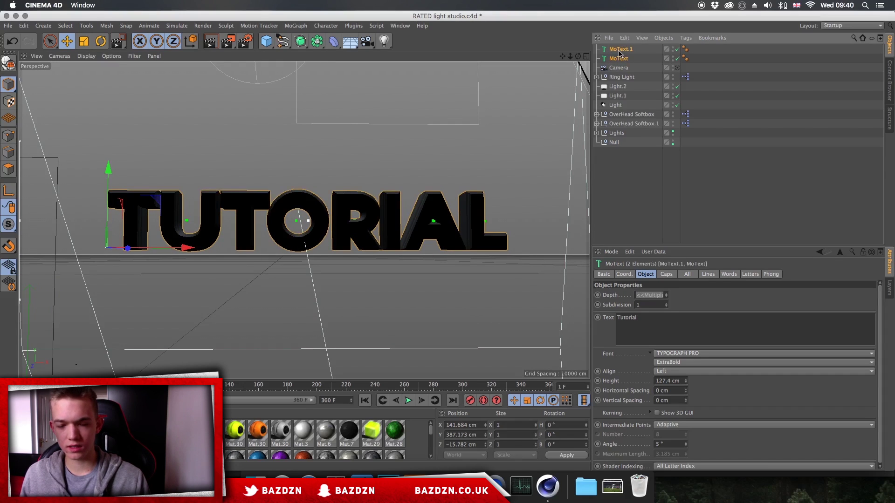
key(c)
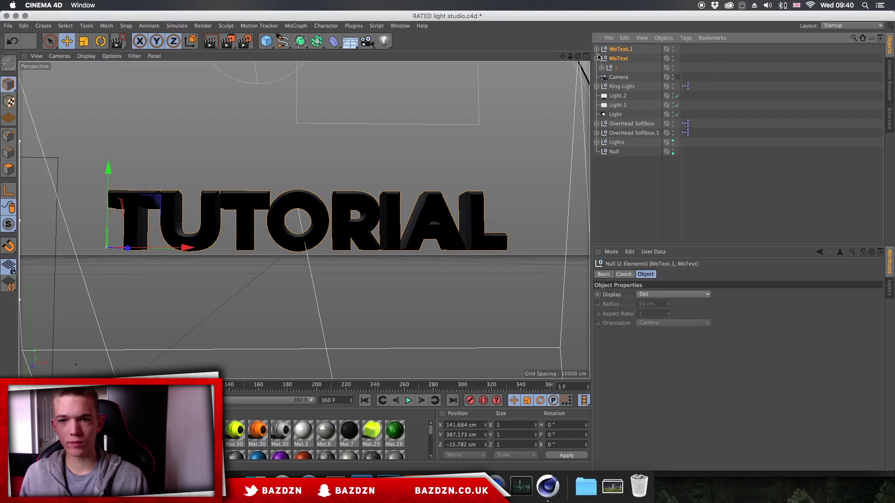
Move the eight letter extrudes out of the MoText hierarchy to the top level and delete the emptied MoText null.
click(597, 58)
click(601, 68)
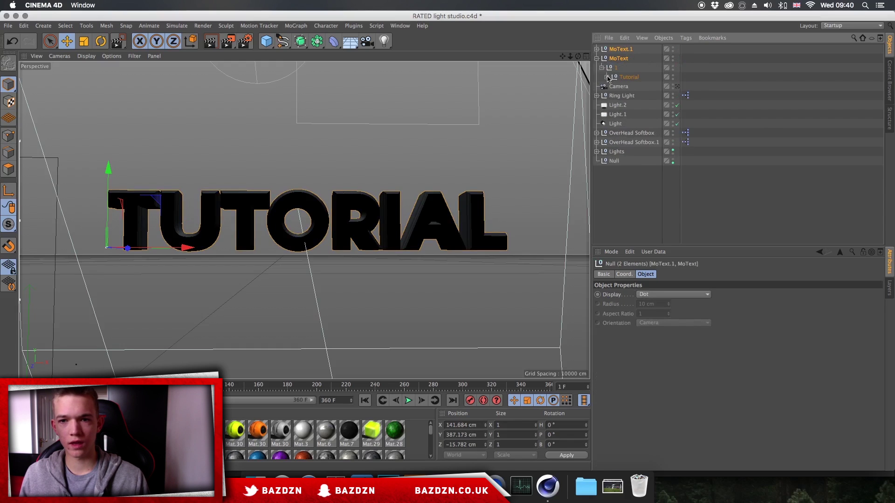
click(607, 77)
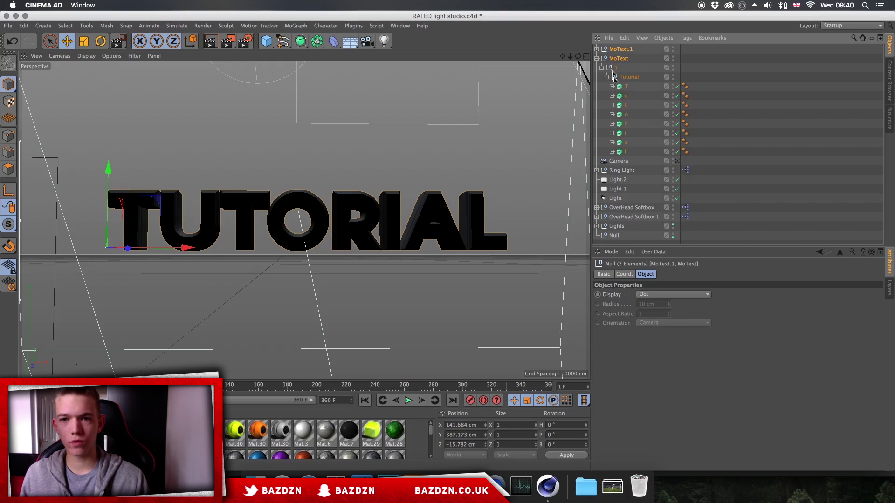
click(626, 87)
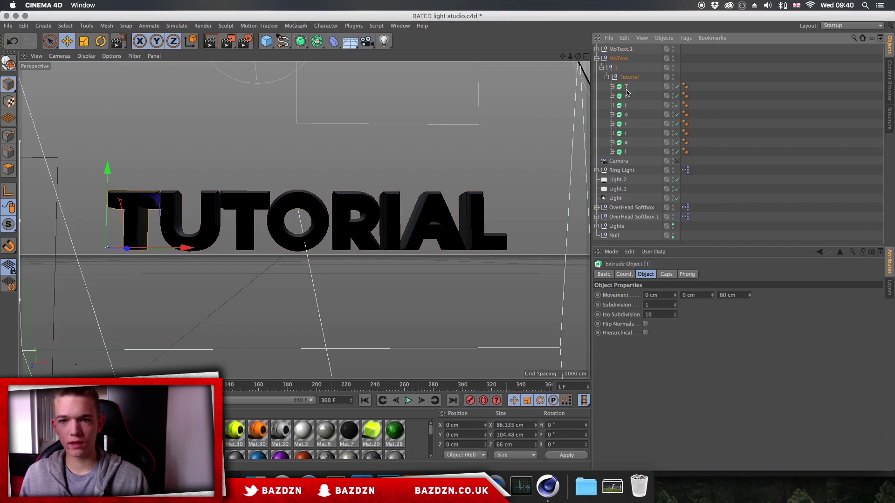
shift+click(625, 153)
mouse_move(625, 152)
mouse_down()
mouse_move(623, 162)
mouse_move(625, 155)
mouse_up()
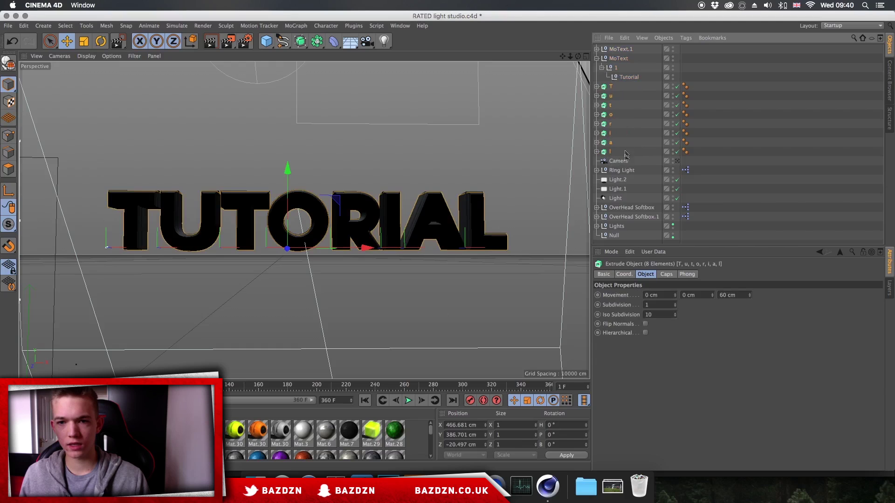
click(617, 59)
key(Delete)
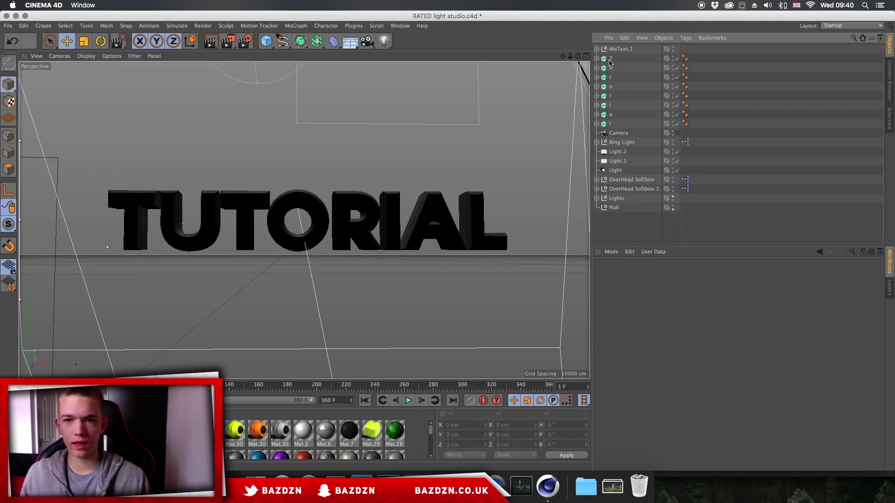
Take the eight letter extrudes out of MoText.1 to the top level and delete the leftover MoText.1 null.
click(596, 49)
click(602, 58)
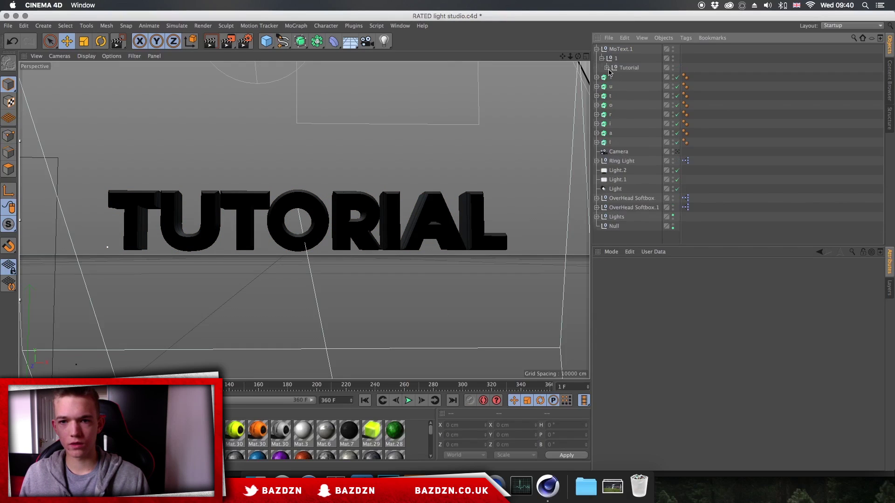
click(607, 68)
click(625, 77)
shift+click(620, 144)
mouse_move(621, 134)
mouse_down()
mouse_move(620, 152)
mouse_move(610, 147)
mouse_up()
click(621, 49)
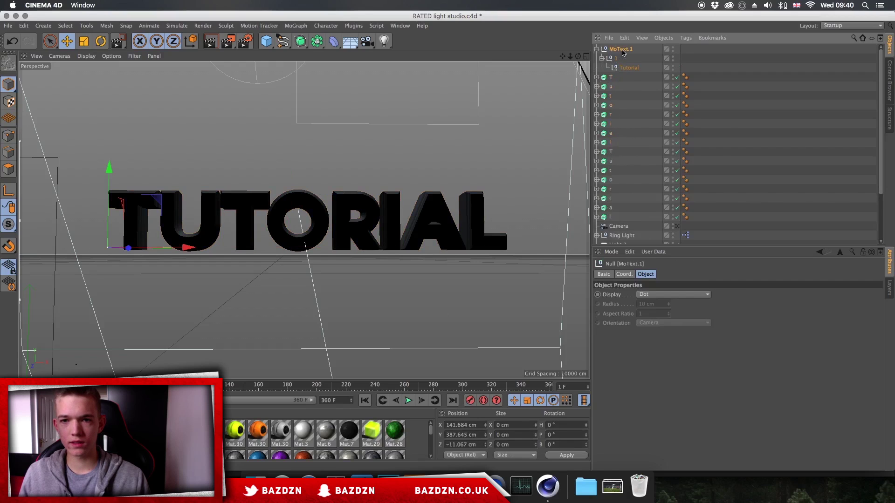
key(Delete)
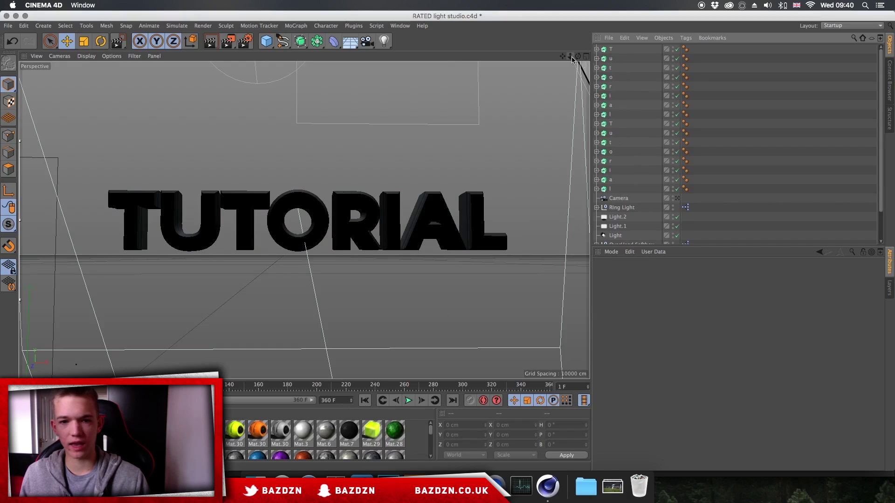
Group the two "l" extrudes under one null and the two "a" extrudes under another.
click(611, 189)
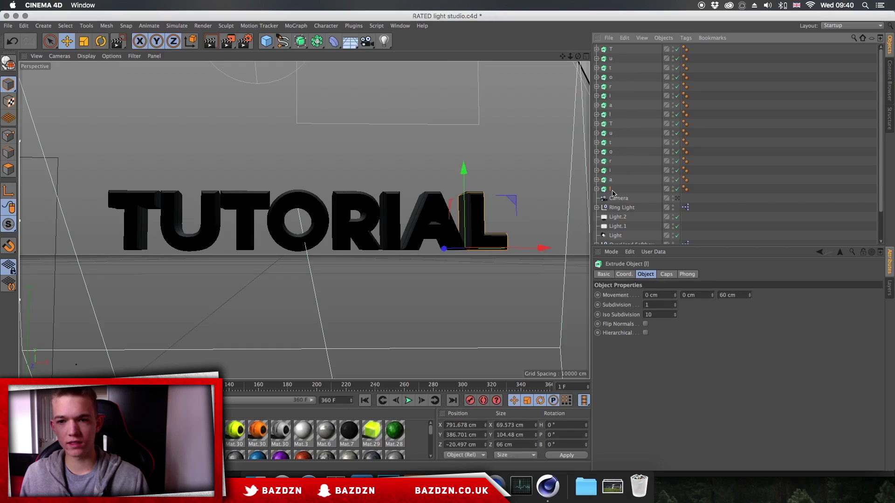
shift+click(612, 115)
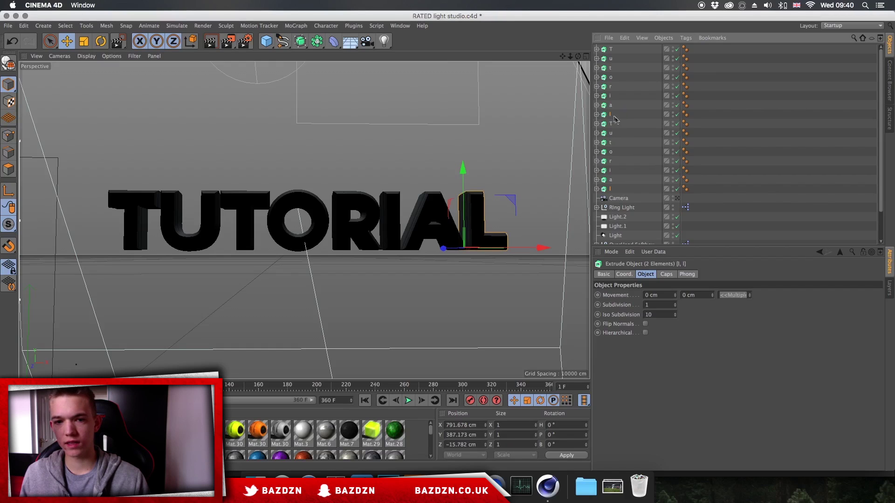
click(663, 38)
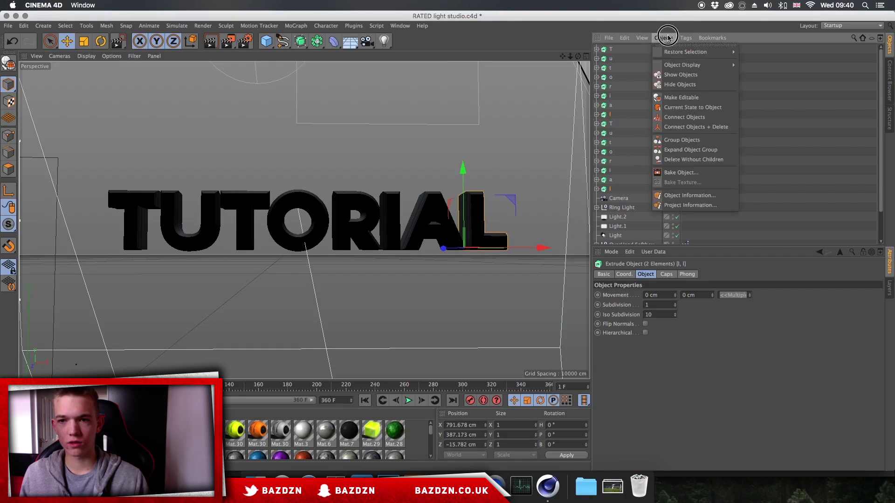
click(669, 137)
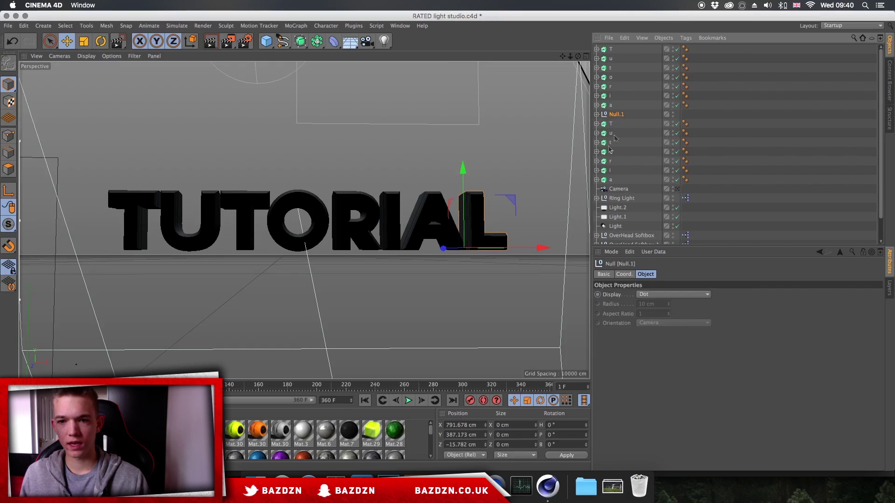
click(608, 180)
ctrl+click(611, 105)
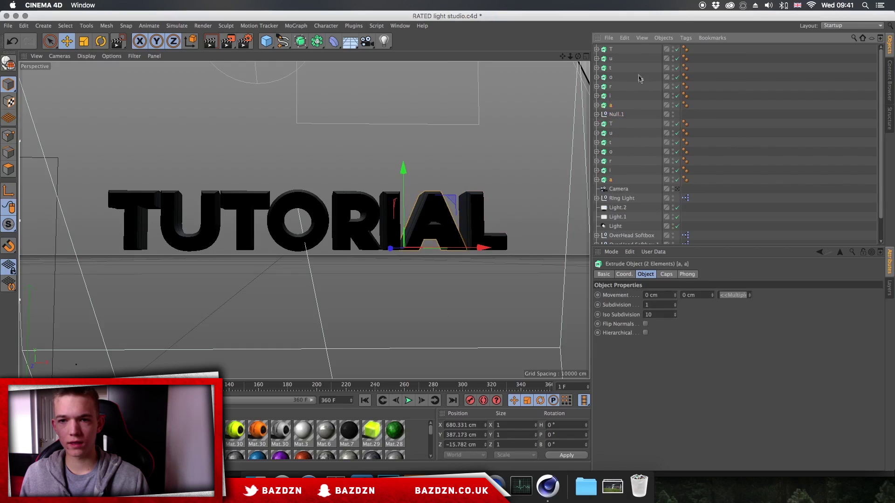
click(663, 37)
click(671, 136)
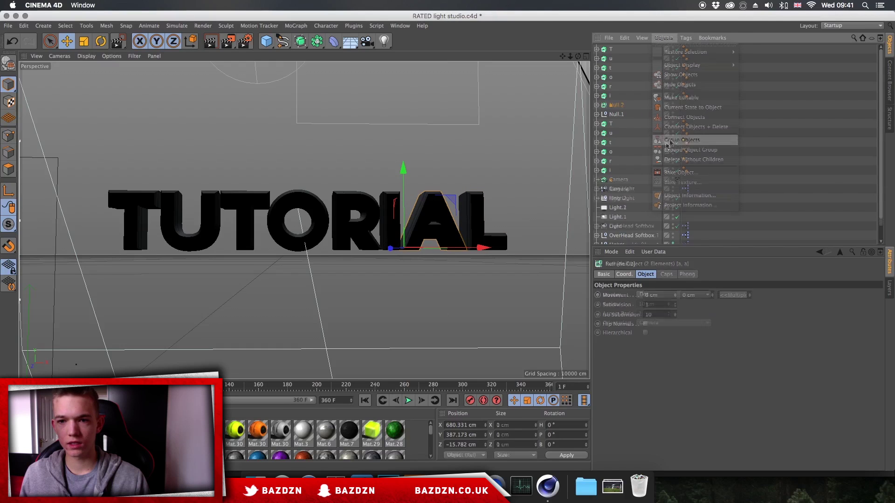
Group the front and back "i" extrudes together, and likewise the two "r" extrudes in their own null.
click(611, 171)
ctrl+click(611, 96)
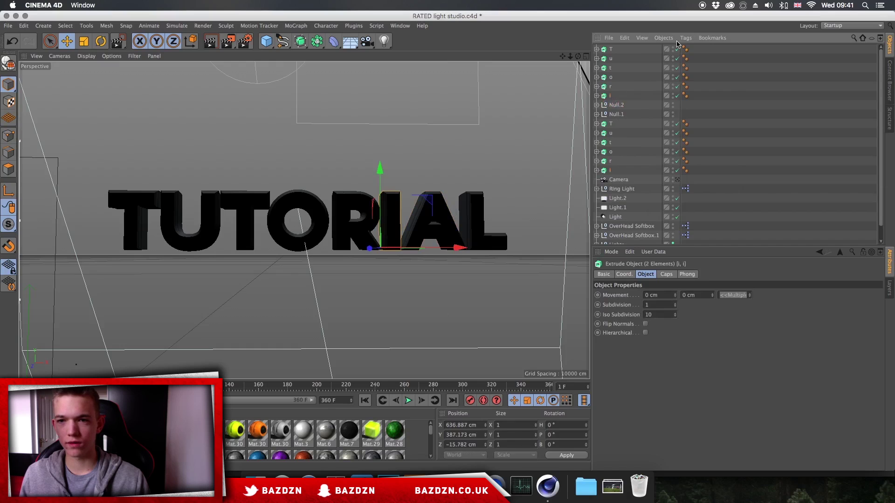
click(663, 38)
click(685, 140)
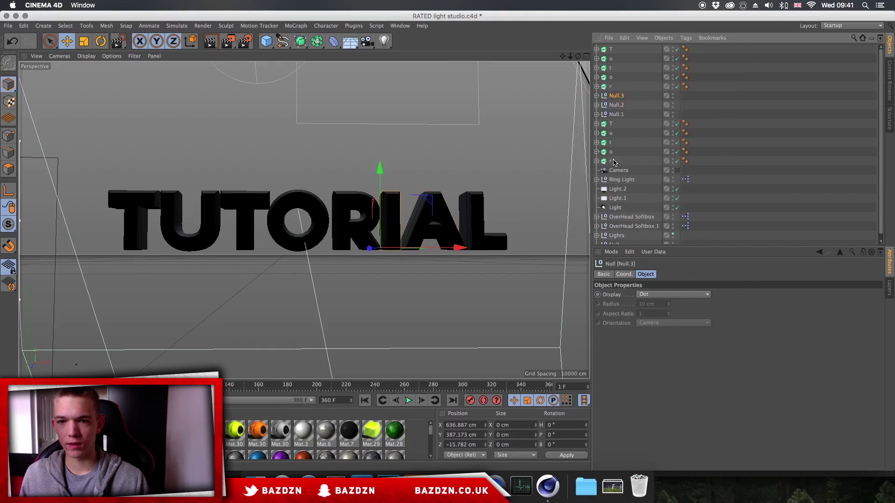
click(612, 87)
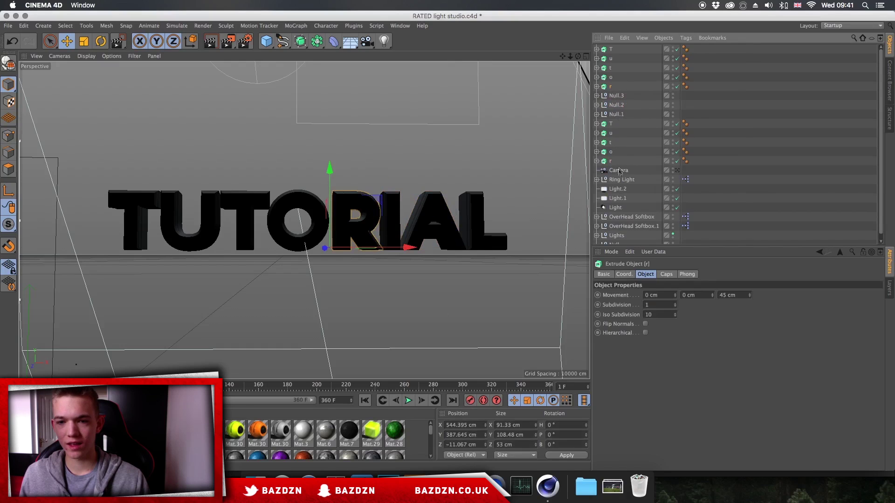
ctrl+click(611, 162)
click(662, 38)
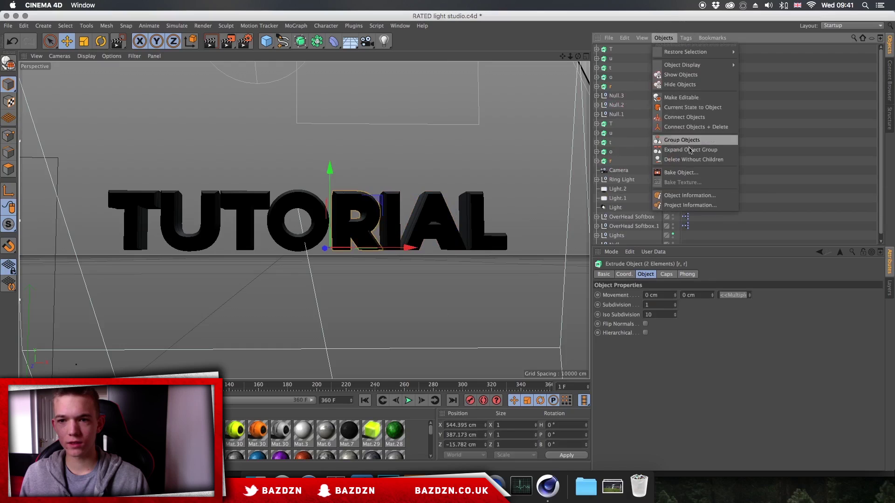
click(685, 139)
Group the matching "o" extrudes as one pair and the lowercase "t" extrudes as another pair.
click(605, 152)
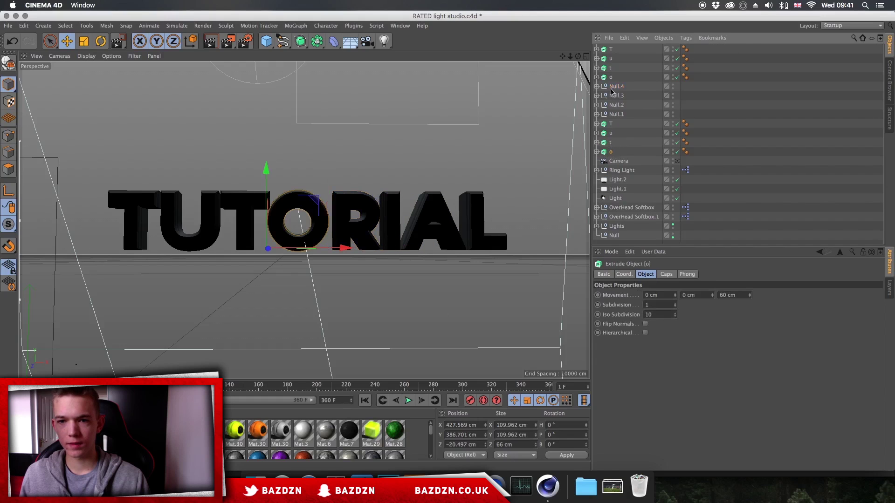
ctrl+click(611, 77)
click(662, 38)
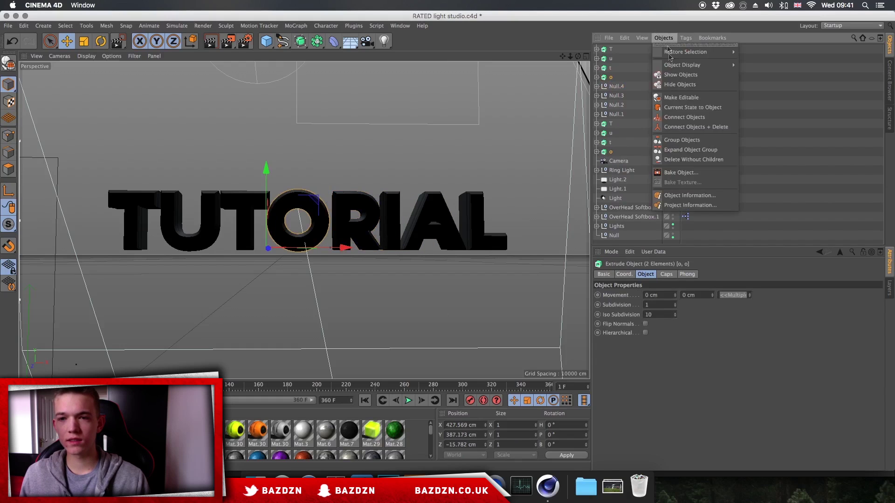
click(685, 139)
click(605, 143)
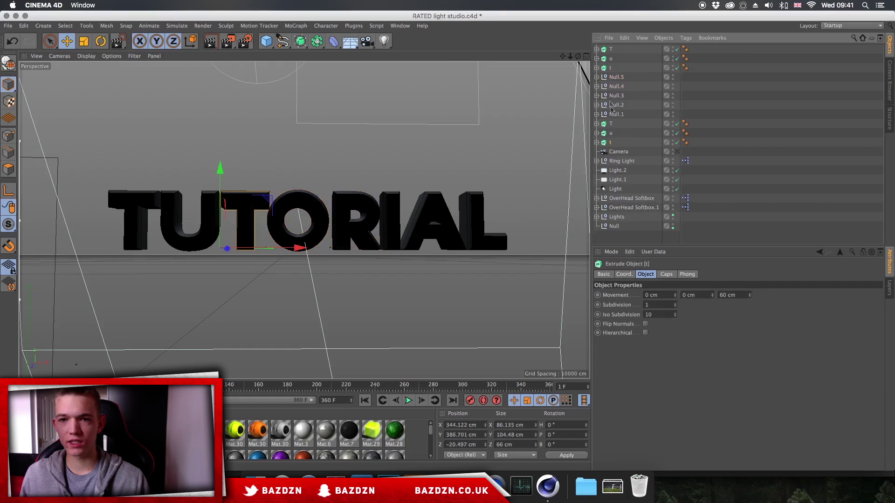
ctrl+click(604, 68)
click(663, 38)
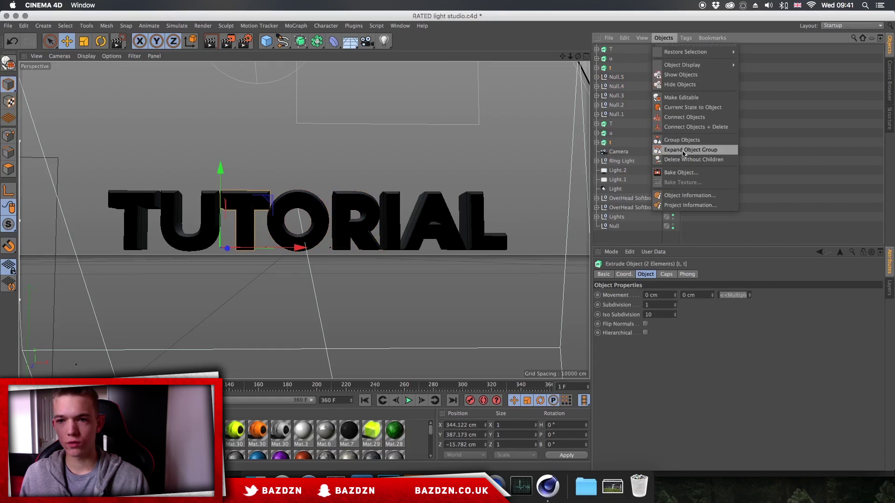
click(685, 141)
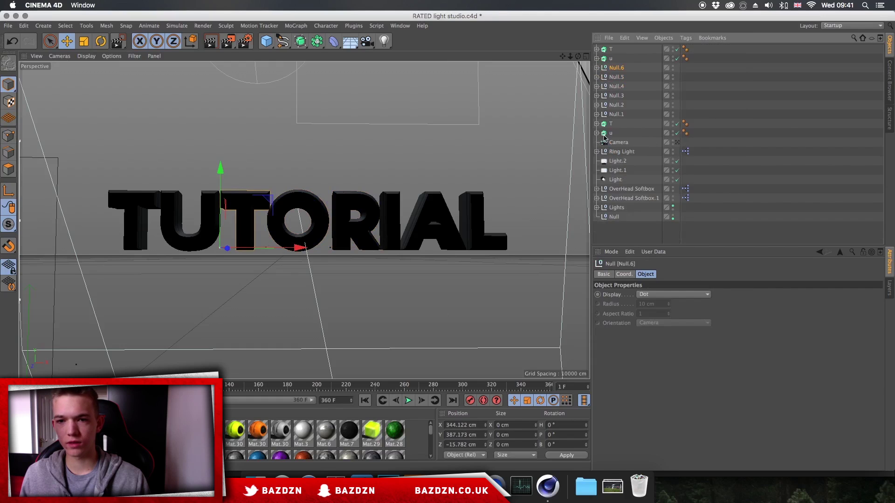
Group the two "u" extrudes into a null and the two capital "T" extrudes into a separate null.
click(608, 134)
click(607, 59)
click(663, 38)
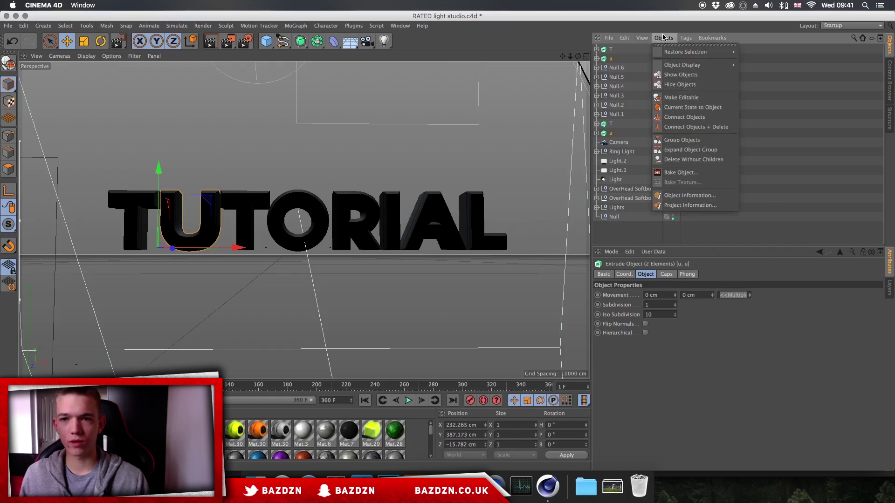
click(689, 141)
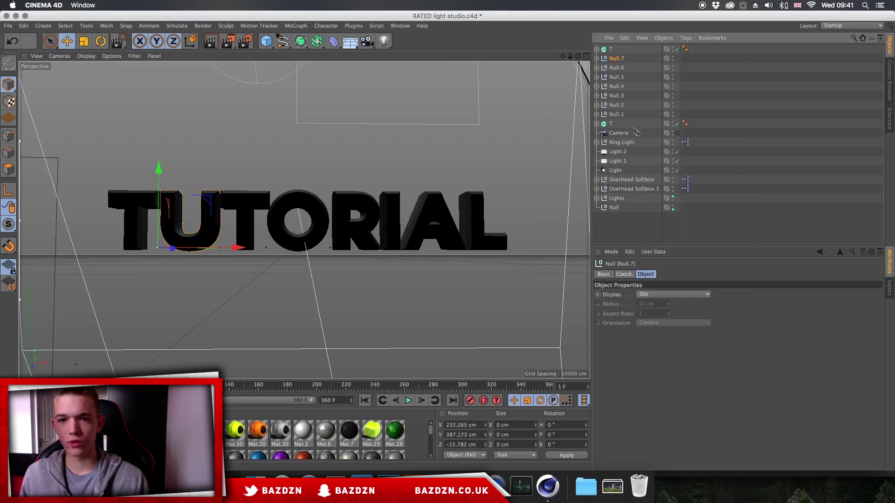
click(611, 123)
super+click(611, 49)
click(663, 37)
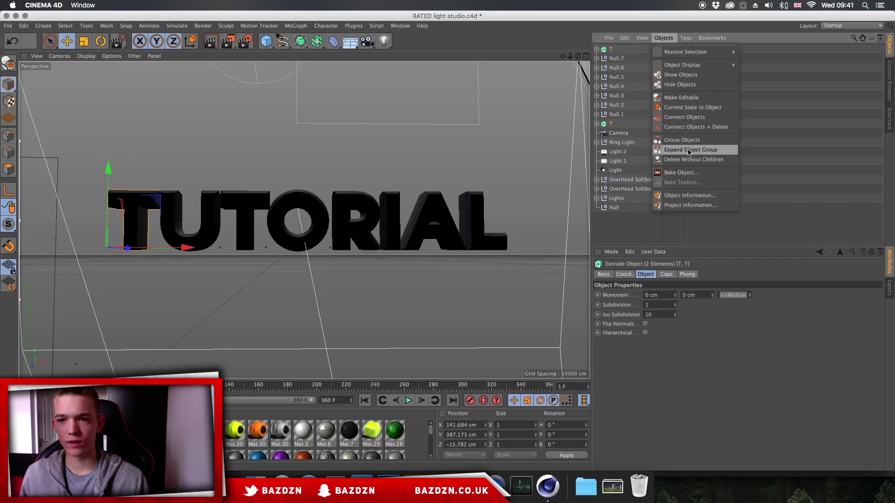
click(681, 141)
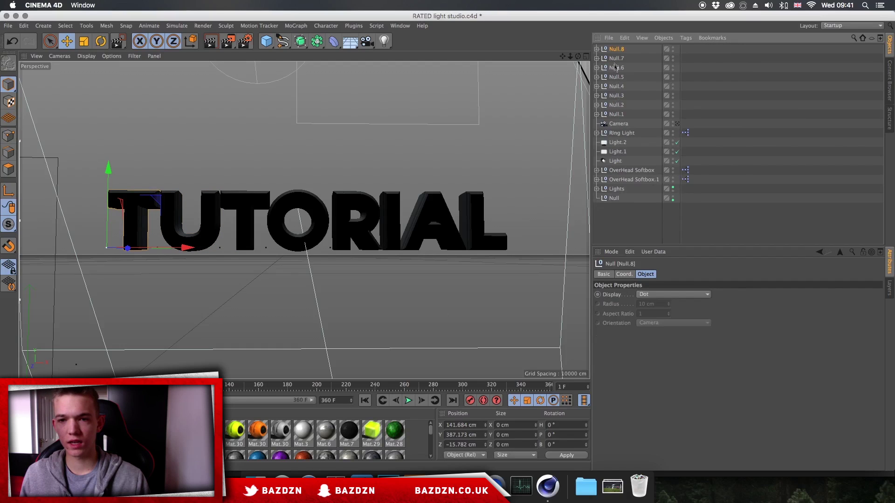
Add a MoGraph Fracture object and make all eight letter groups, Null.8 to Null.1, its children.
shift+click(620, 112)
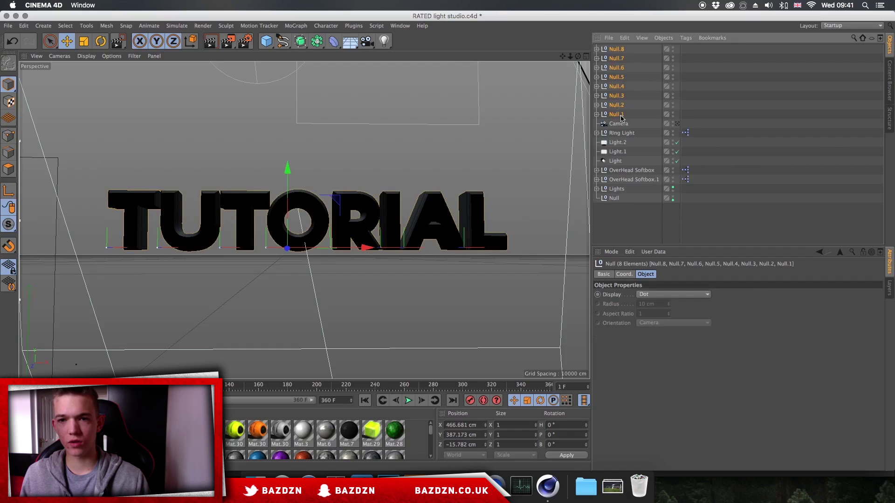
click(294, 26)
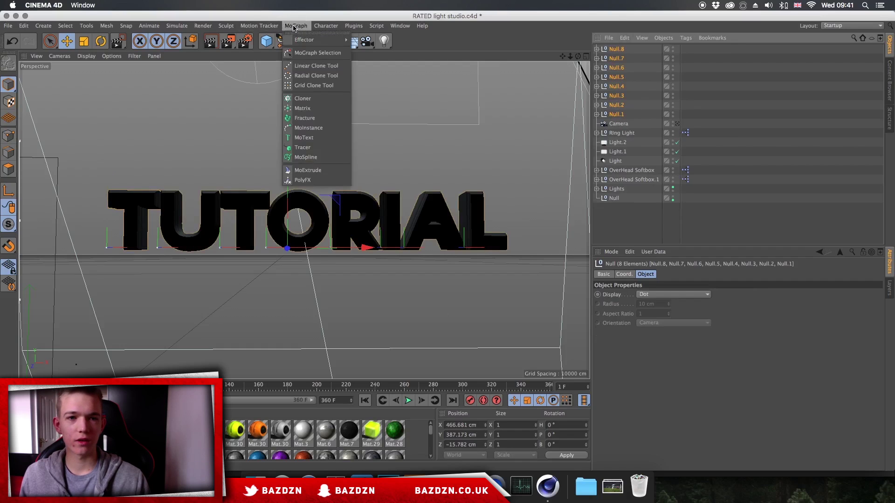
click(313, 119)
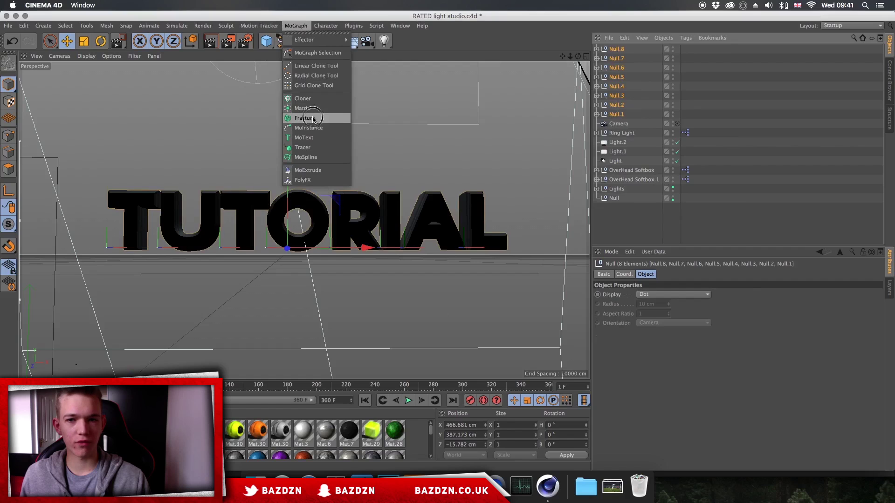
click(622, 59)
shift+click(617, 123)
drag(617, 60, 619, 49)
click(619, 49)
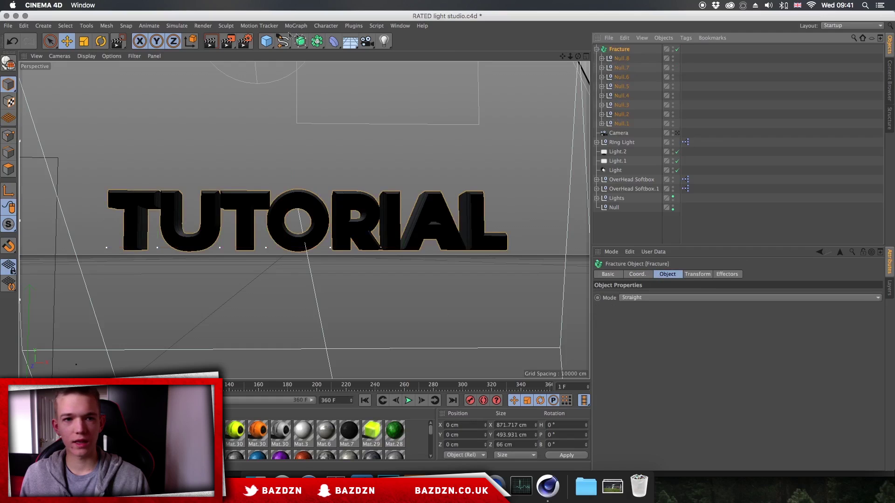
Add a MoGraph Random effector to the Fracture object and turn off its Position parameter.
click(296, 26)
mouse_move(305, 40)
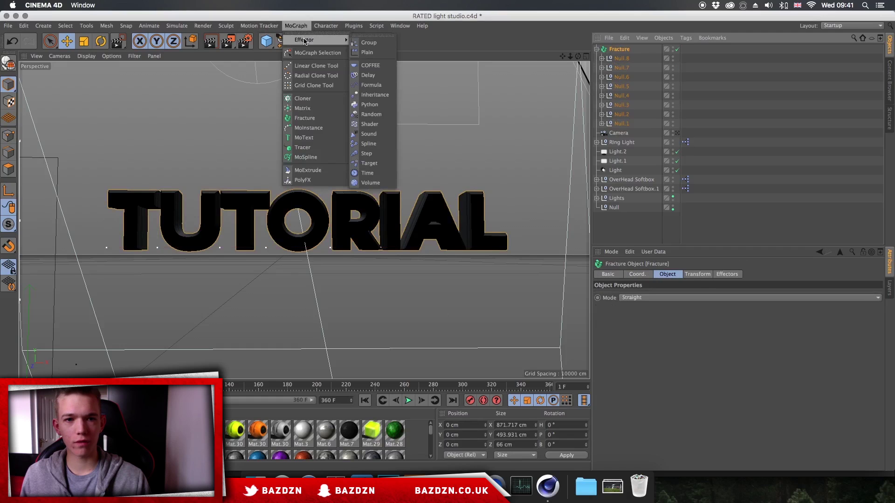
click(371, 115)
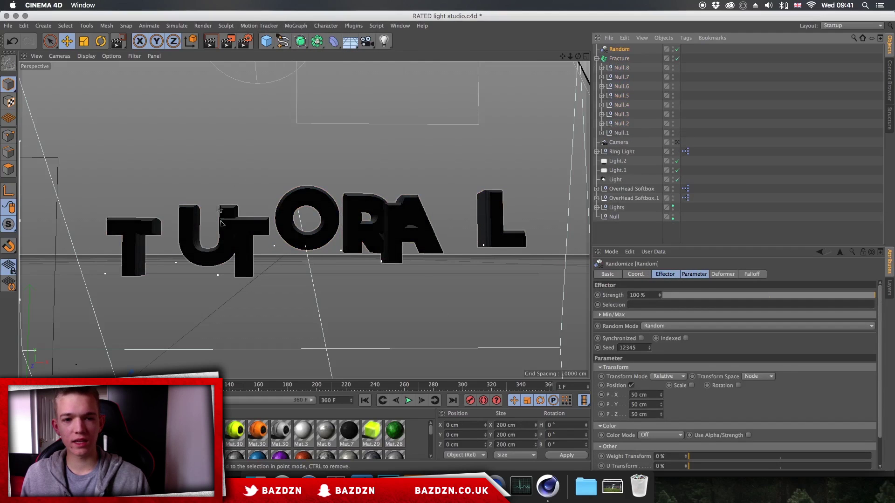
drag(699, 295, 875, 274)
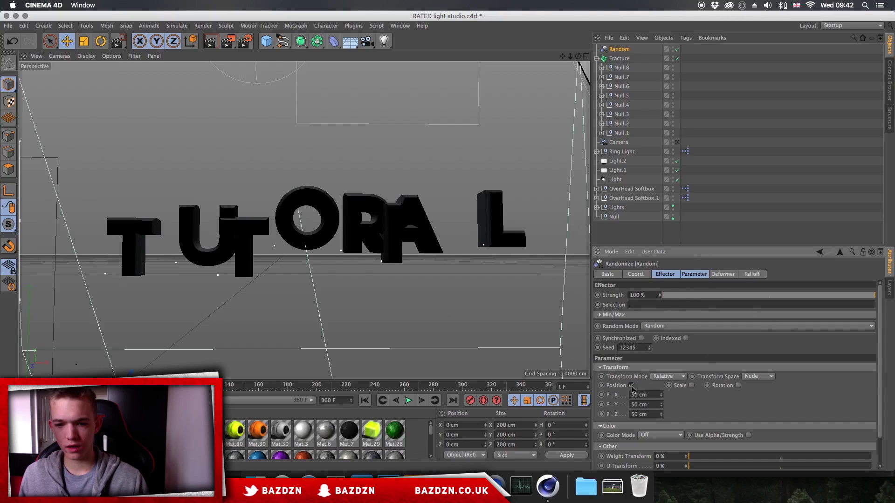
click(632, 386)
click(631, 386)
click(631, 386)
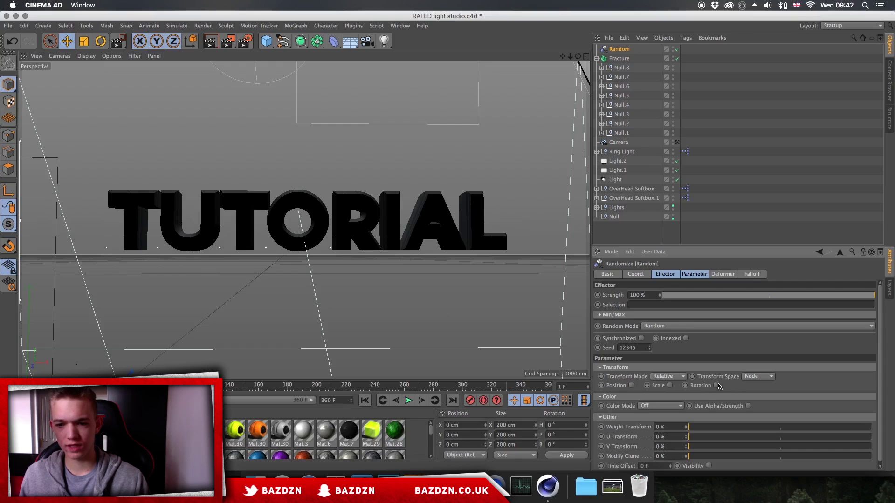
Enable Rotation on the Random effector, with a heading (R.H) of 27° and a bank (R.B) of 5°.
click(717, 386)
scroll(876, 335, down, 3)
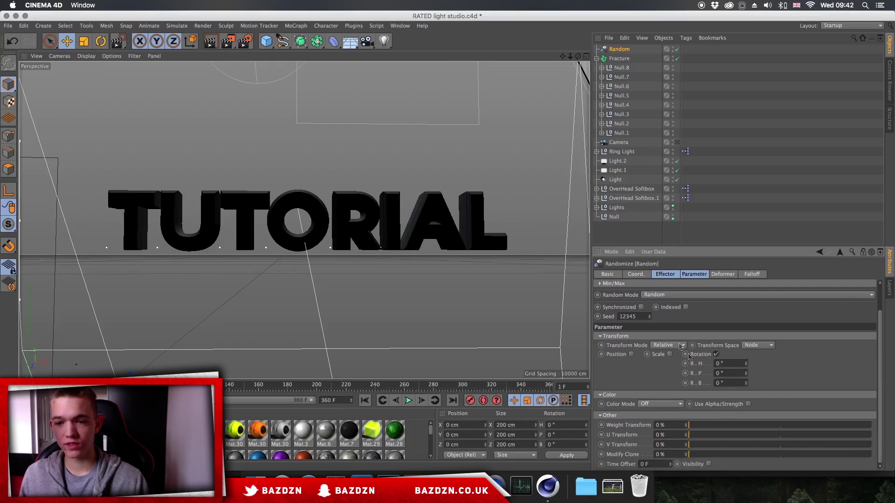
mouse_move(746, 364)
mouse_down()
mouse_move(745, 345)
mouse_move(747, 375)
mouse_up()
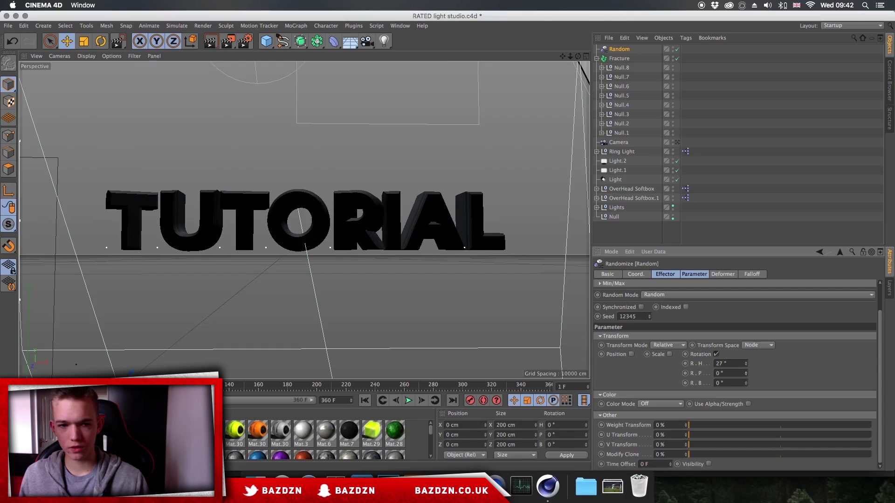
mouse_move(745, 384)
mouse_down()
mouse_move(746, 373)
mouse_move(745, 383)
mouse_up()
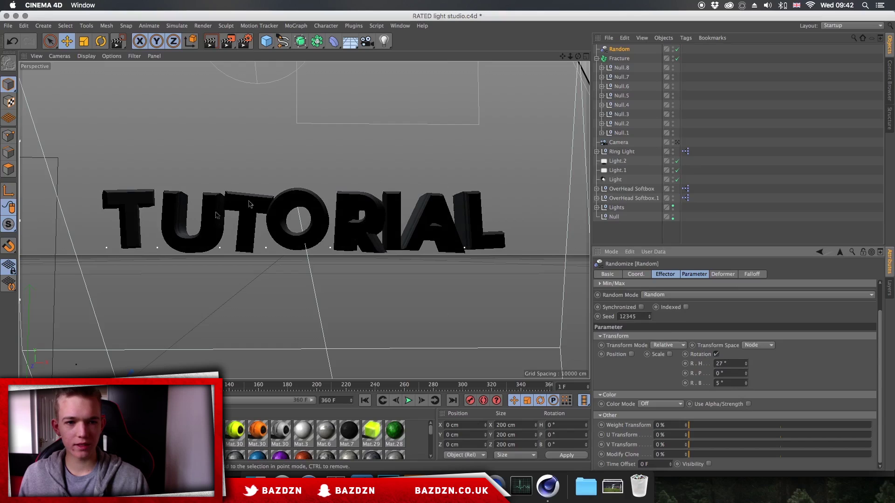
Shift the capital T group, Null.8, along X to about 163 cm so it sits closer to the U.
click(620, 132)
click(622, 68)
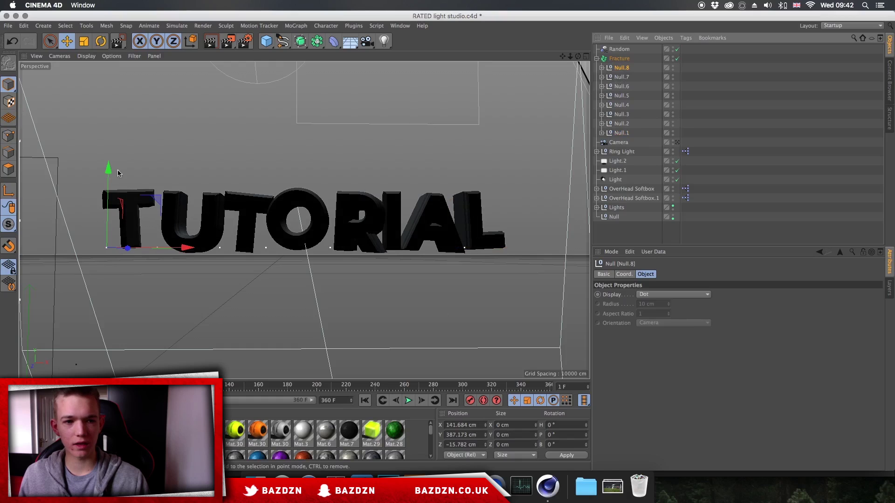
drag(159, 247, 172, 247)
drag(568, 56, 582, 60)
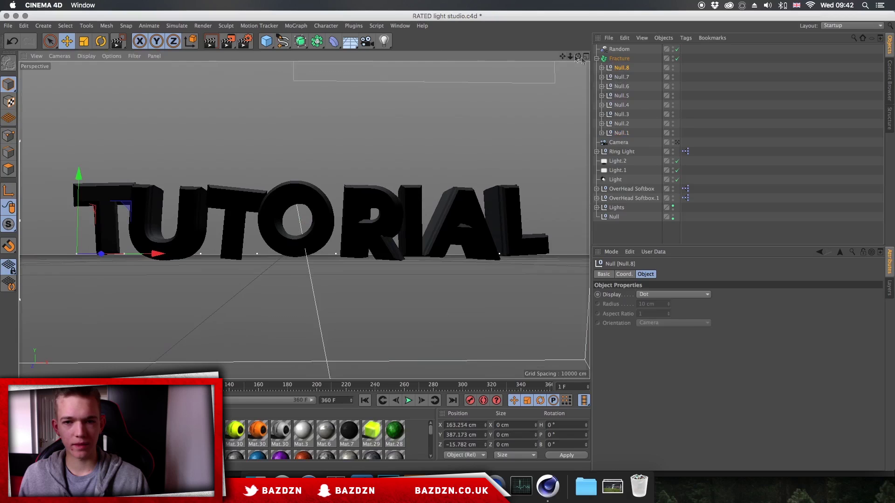
Expand all eight letter groups in the Fracture object, Null.8 to Null.1, to expose their extrudes.
click(602, 68)
click(621, 87)
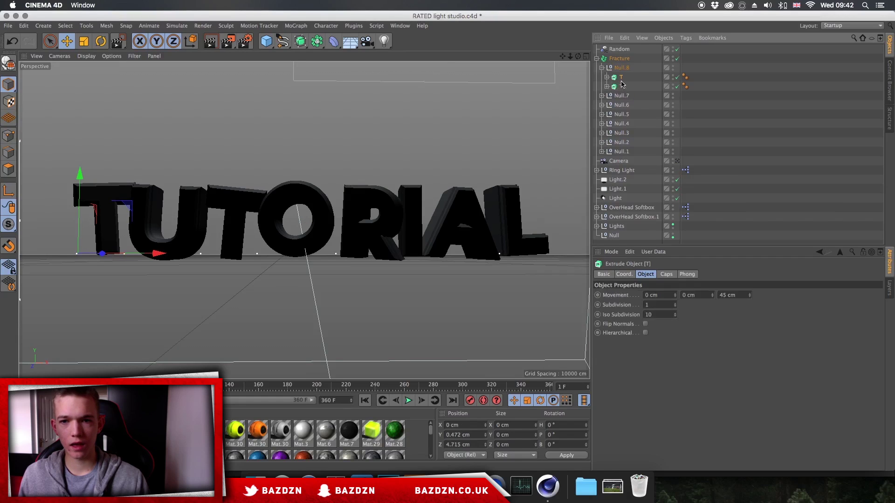
click(602, 95)
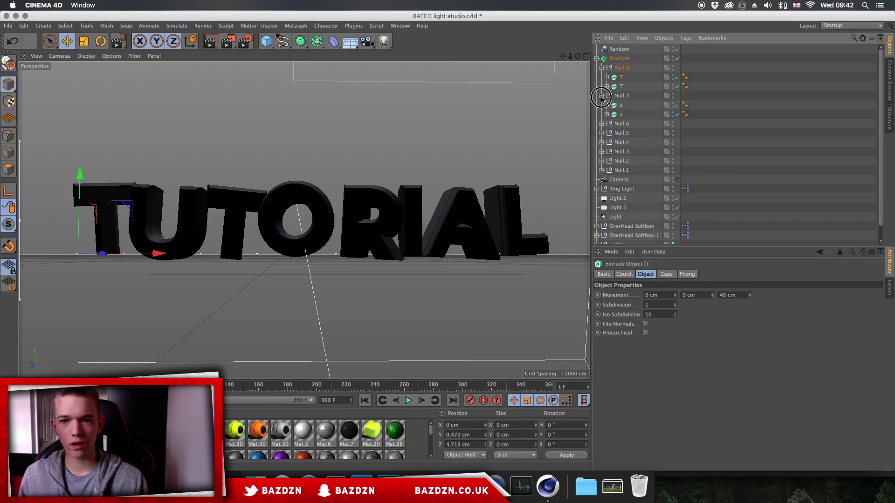
click(602, 123)
click(601, 152)
click(602, 179)
click(602, 208)
click(602, 235)
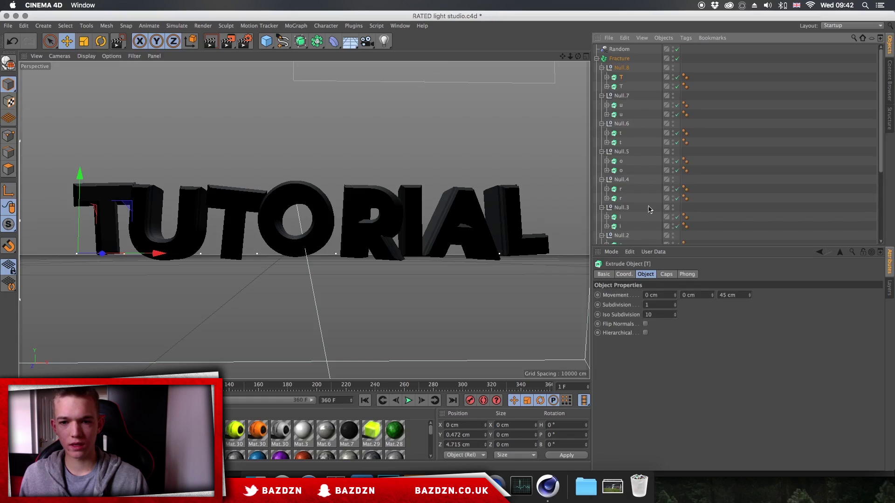
scroll(629, 186, down, 4)
click(602, 156)
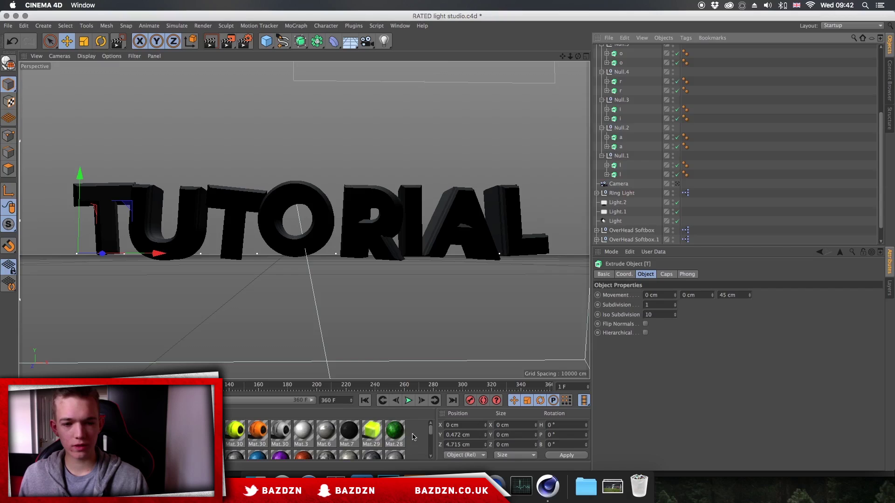
click(413, 437)
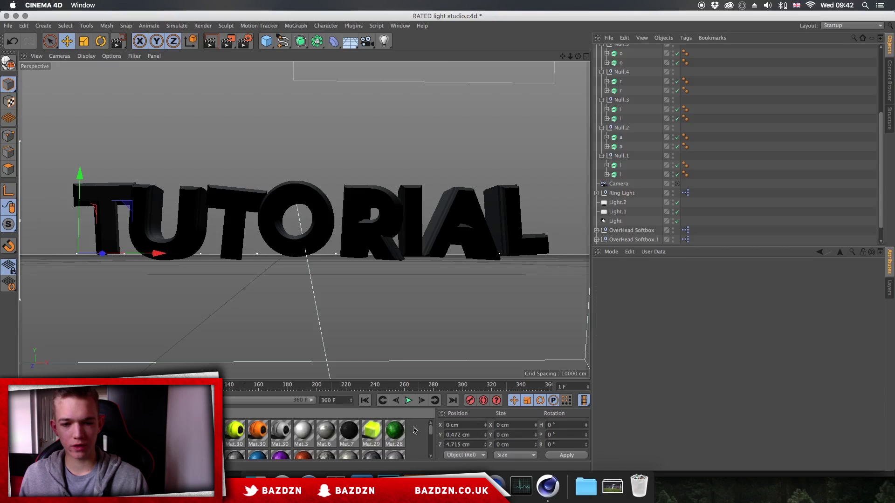
double_click(348, 429)
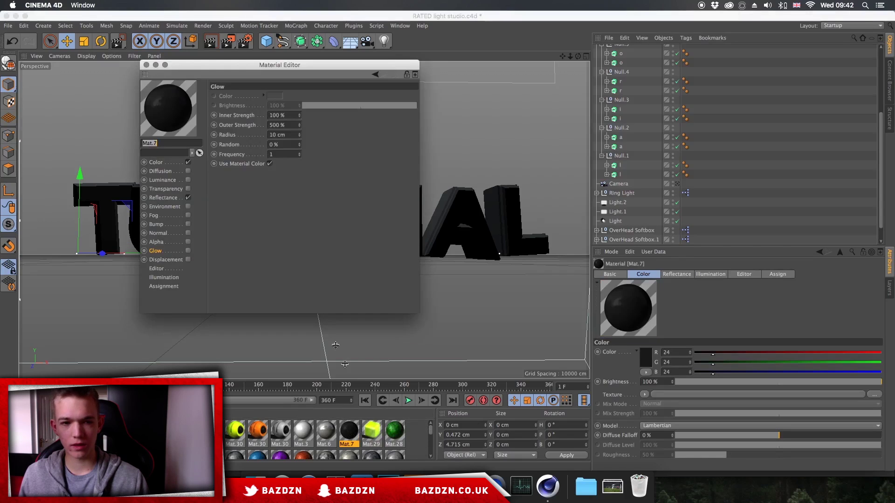
click(147, 66)
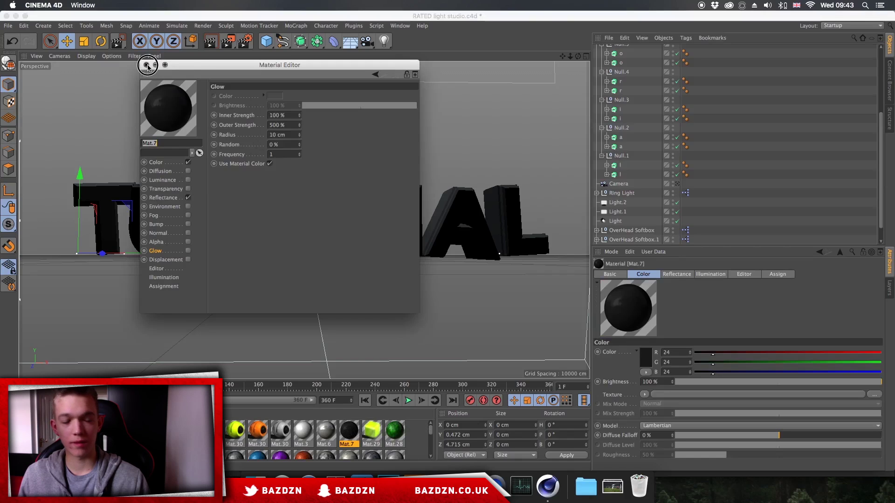
Create a new material, change its preview scene to Object (Soft Shadow) and rotate the preview model.
double_click(408, 428)
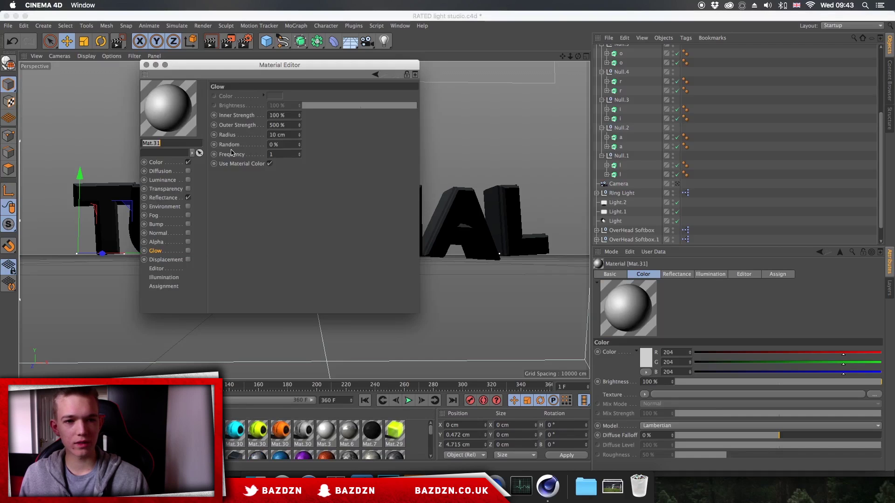
click(155, 162)
right_click(168, 106)
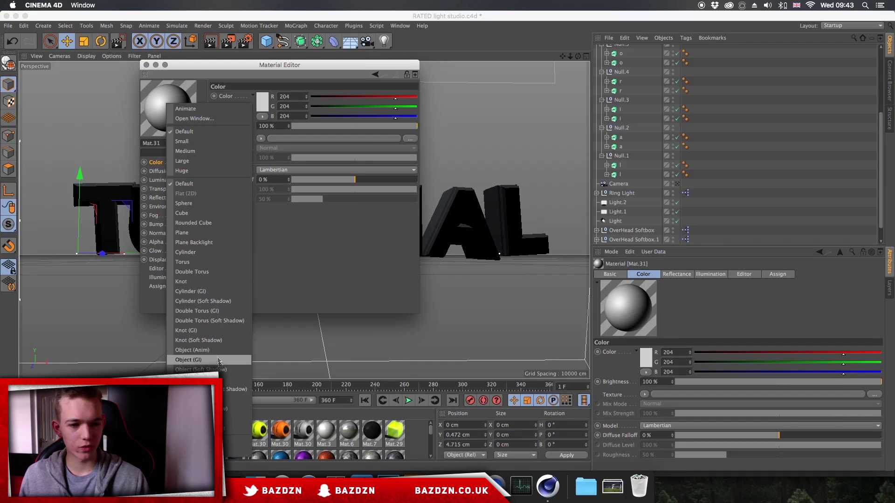
click(225, 370)
drag(172, 87, 186, 127)
drag(198, 97, 179, 97)
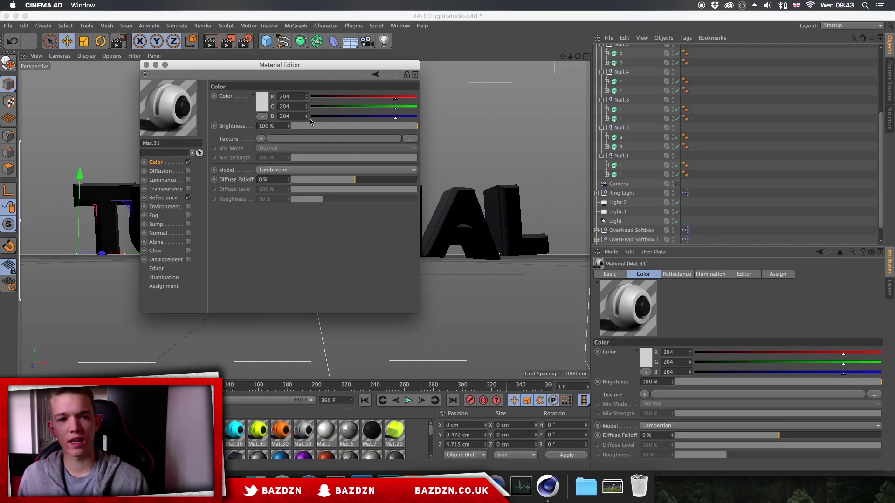
Set the new material's colour to cyan, RGB 15, 216, 242, and enable Glow with an outer strength of 200%.
click(263, 103)
drag(265, 88, 289, 73)
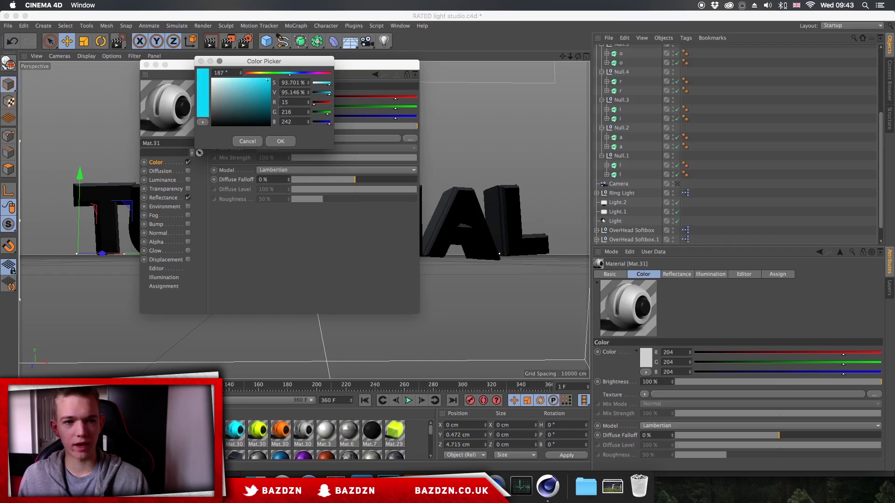
click(280, 141)
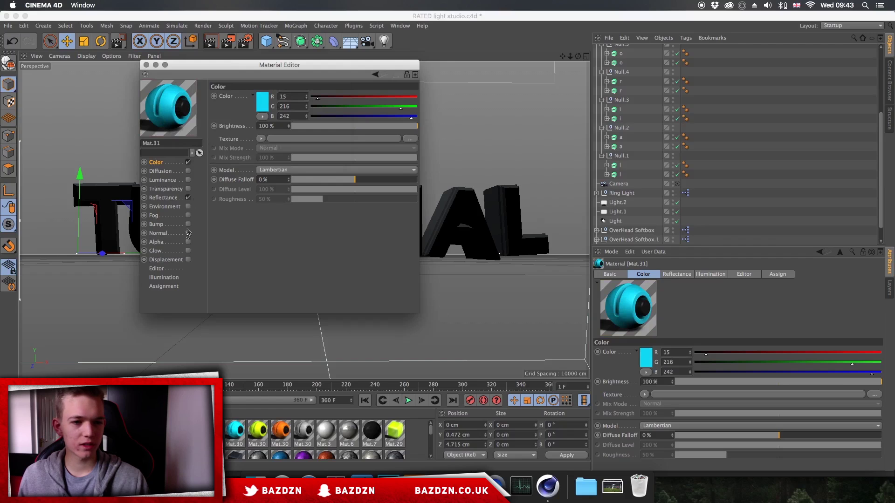
click(188, 252)
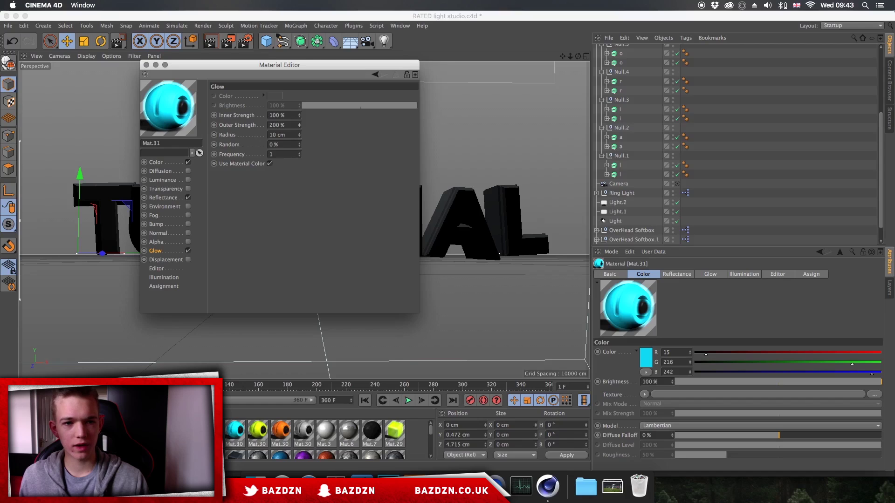
click(145, 65)
Apply the cyan glow material to the T's first extrude and copy its texture tag to the first extrude of every other letter group.
scroll(622, 128, up, 5)
scroll(622, 128, up, 2)
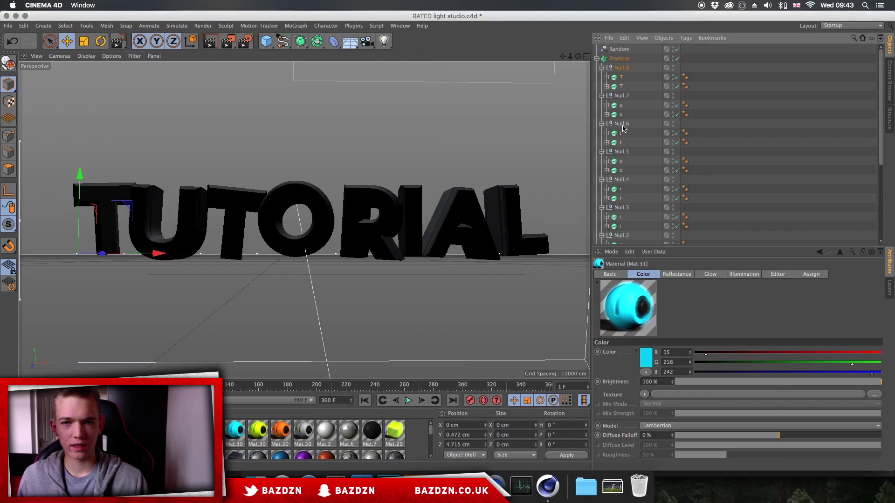
drag(29, 430, 618, 81)
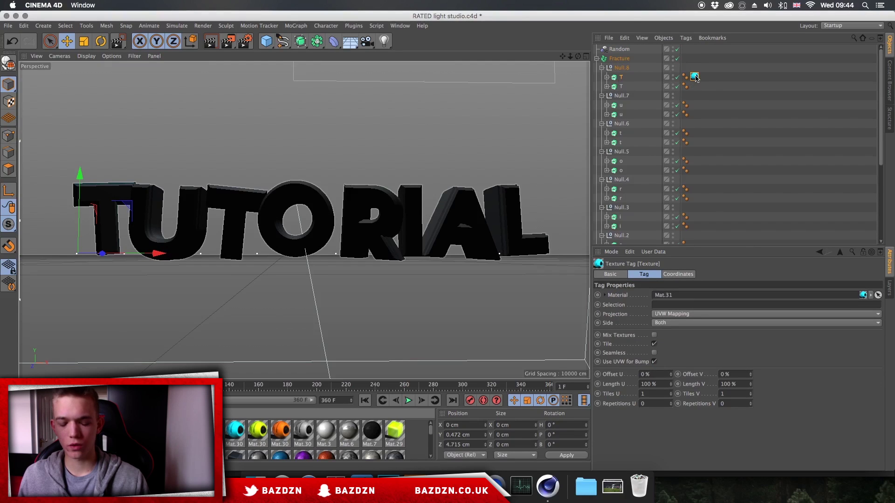
ctrl+drag(695, 77, 695, 189)
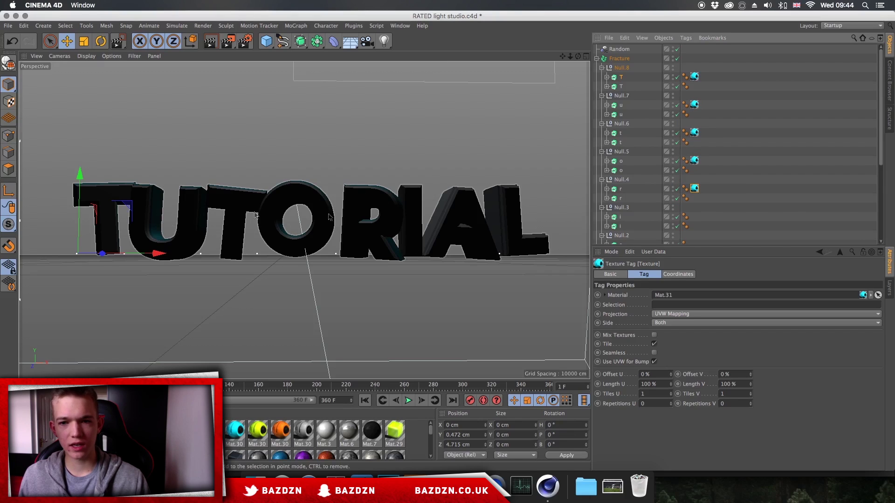
ctrl+drag(695, 190, 699, 221)
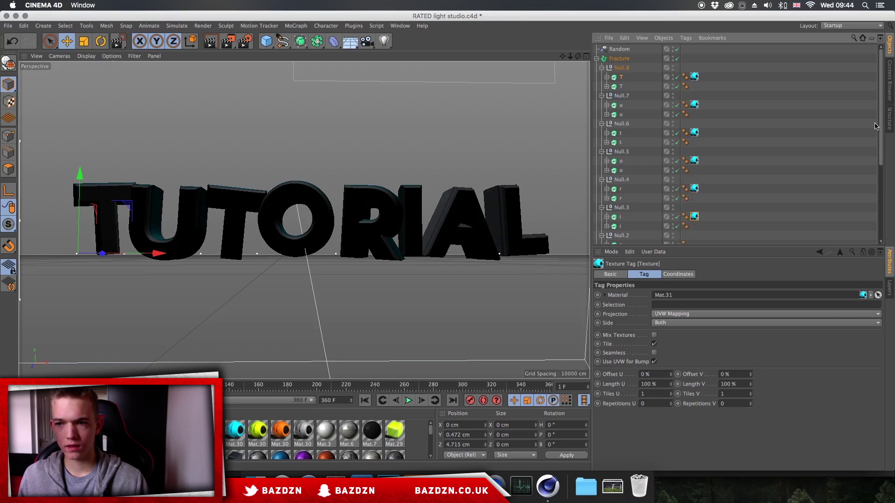
drag(881, 128, 880, 168)
ctrl+drag(696, 147, 695, 203)
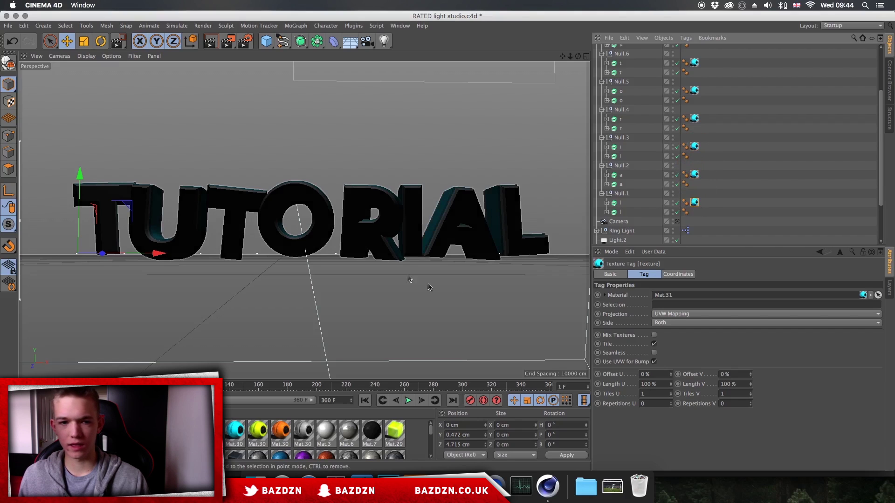
Collapse the Fracture hierarchy, start a render and accept the dialog about the missing softbox textures.
scroll(699, 112, up, 3)
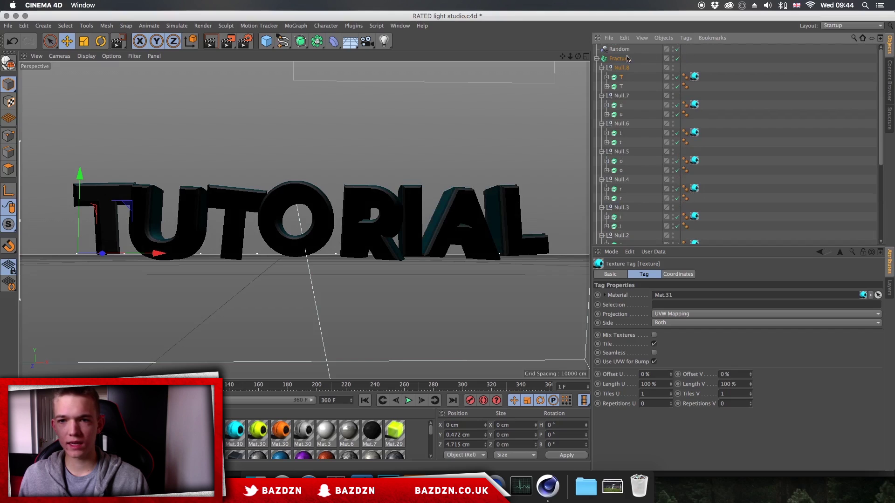
click(596, 59)
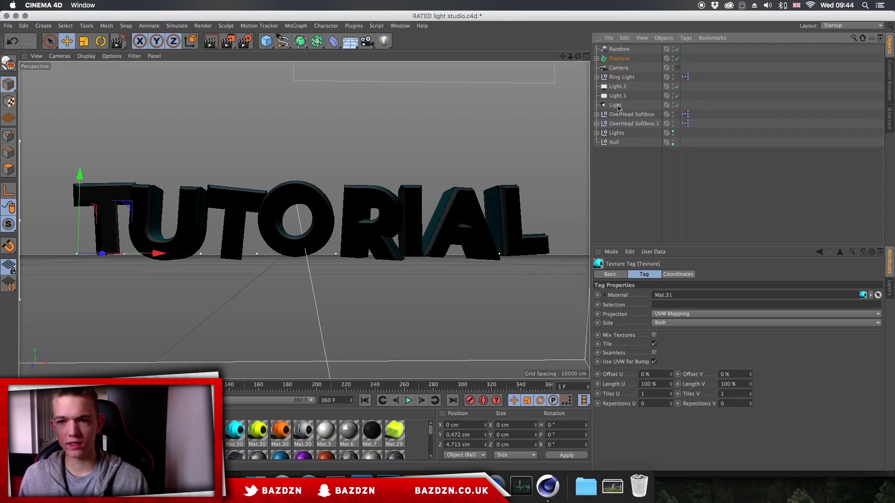
click(218, 43)
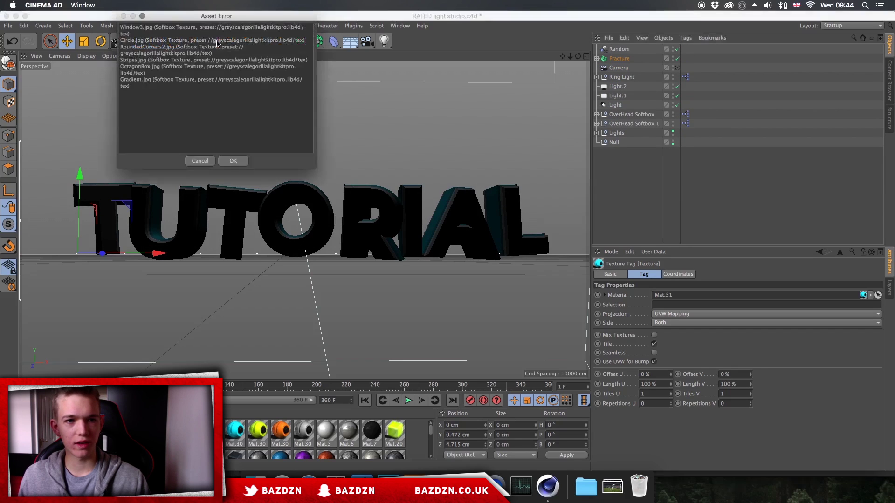
click(235, 159)
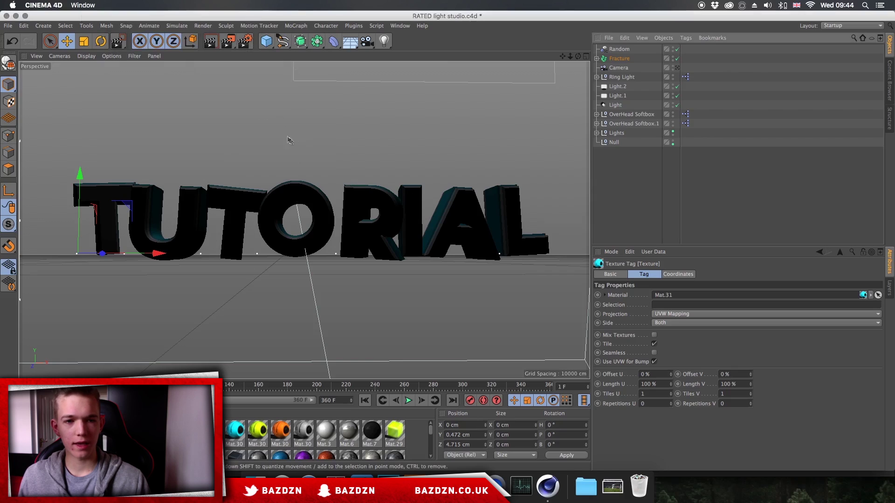